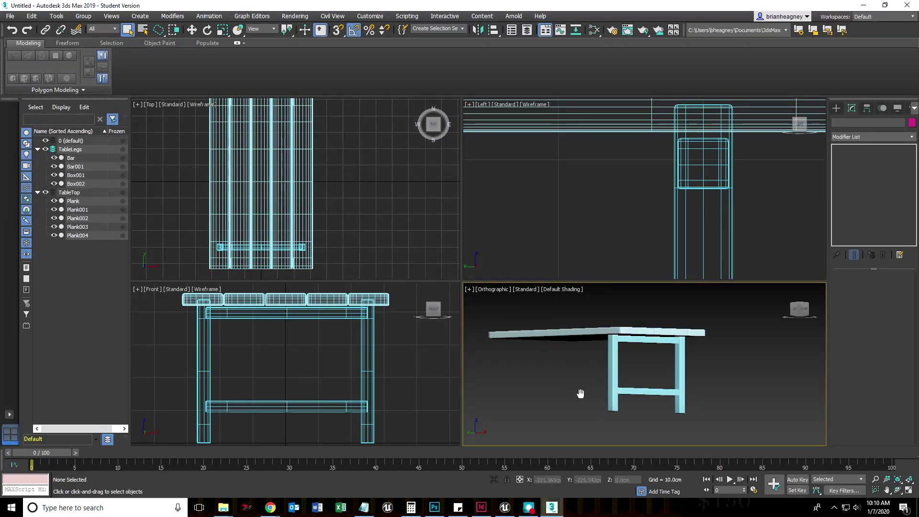
pyautogui.scroll(-10, 582, 380)
pyautogui.scroll(10, 593, 375)
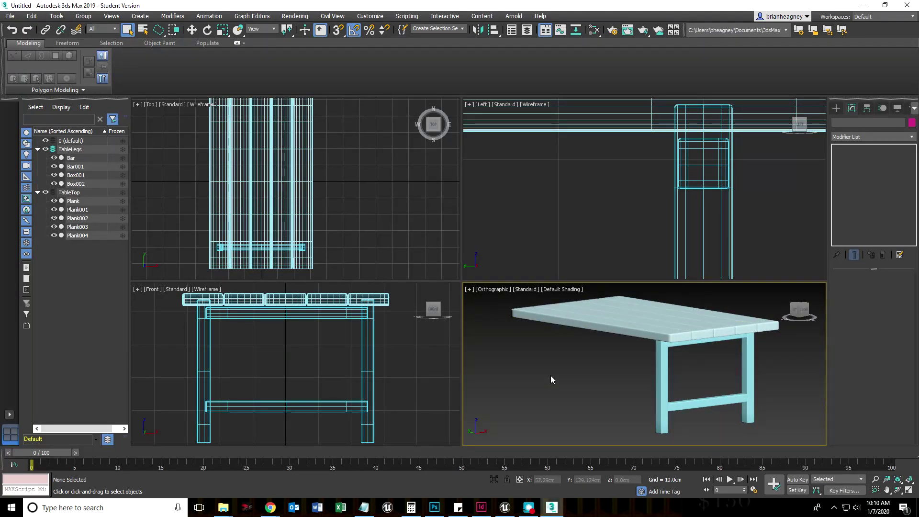
pyautogui.scroll(-3, 551, 375)
pyautogui.scroll(1, 551, 375)
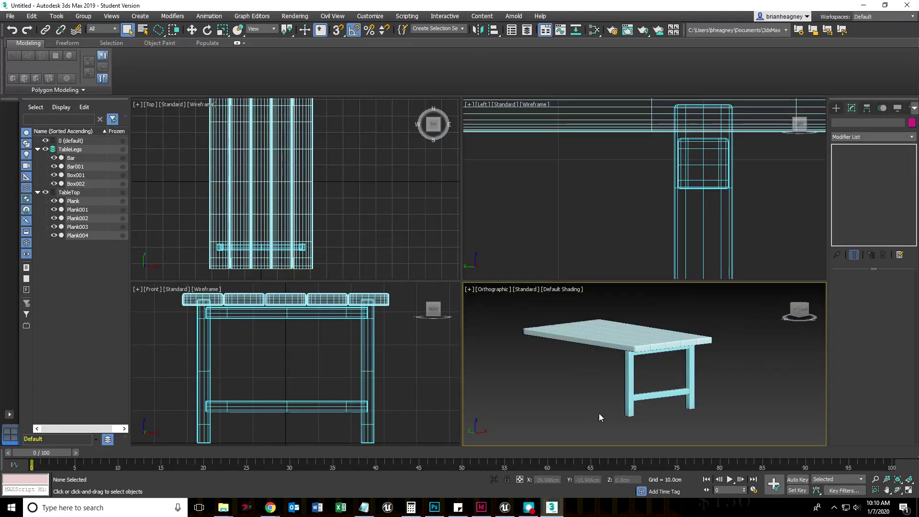
pyautogui.moveTo(575, 386); pyautogui.dragTo(570, 386, button='middle')
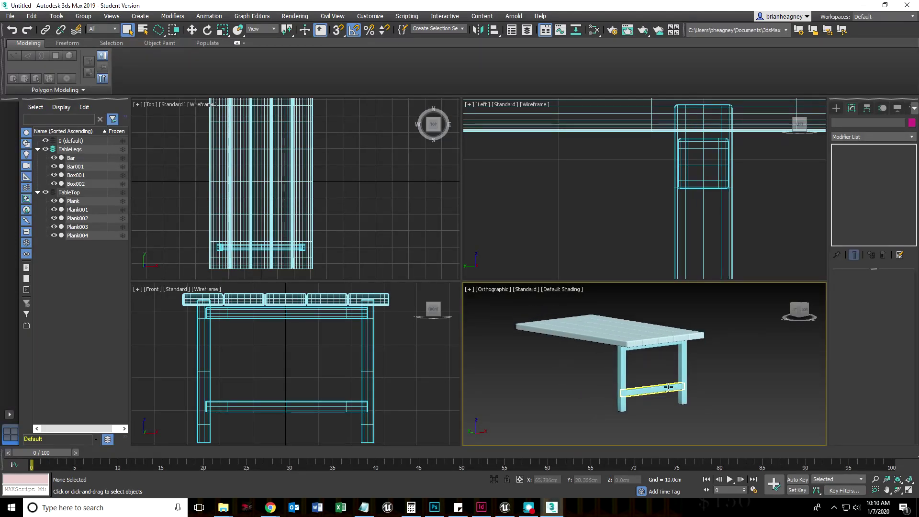
pyautogui.scroll(3, 675, 387)
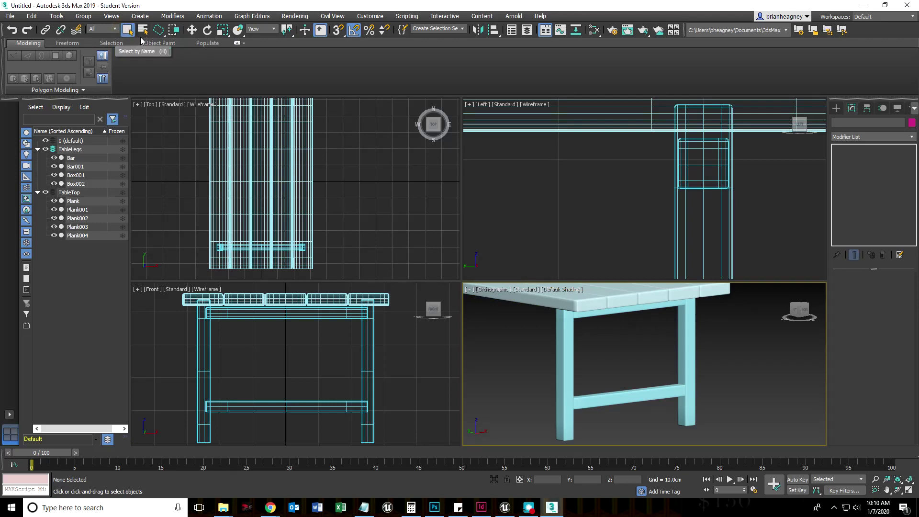
pyautogui.click(127, 30)
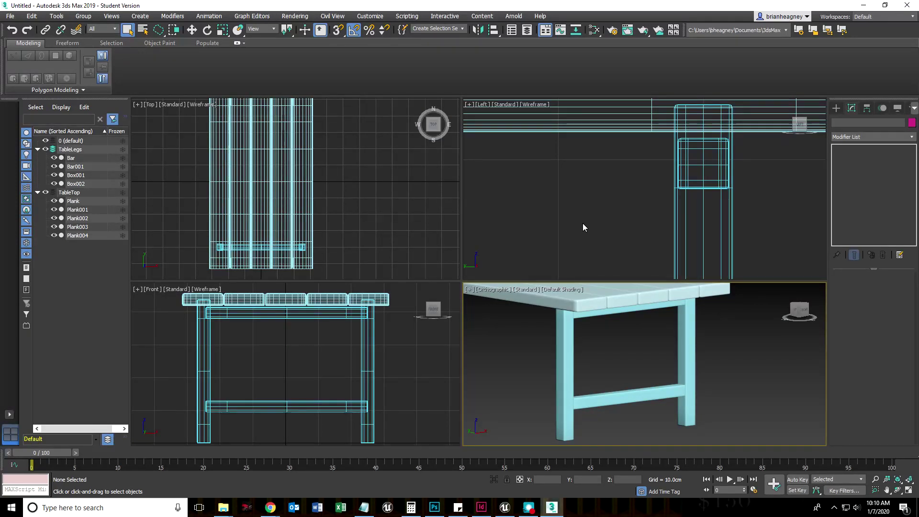
# Step: Frame the whole table in the Front view and maximize that viewport
pyautogui.scroll(-5, 264, 364)
pyautogui.scroll(3, 260, 352)
pyautogui.moveTo(260, 352); pyautogui.dragTo(257, 371, button='middle')
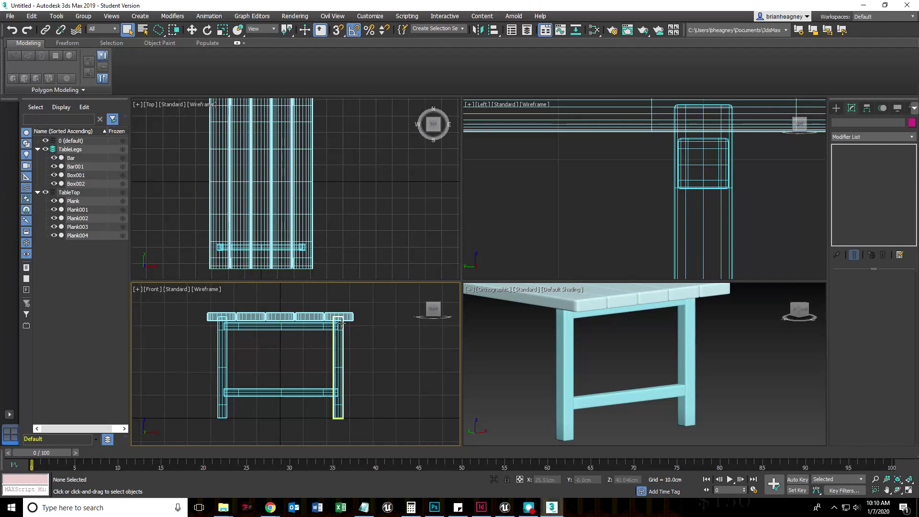
pyautogui.rightClick(186, 387)
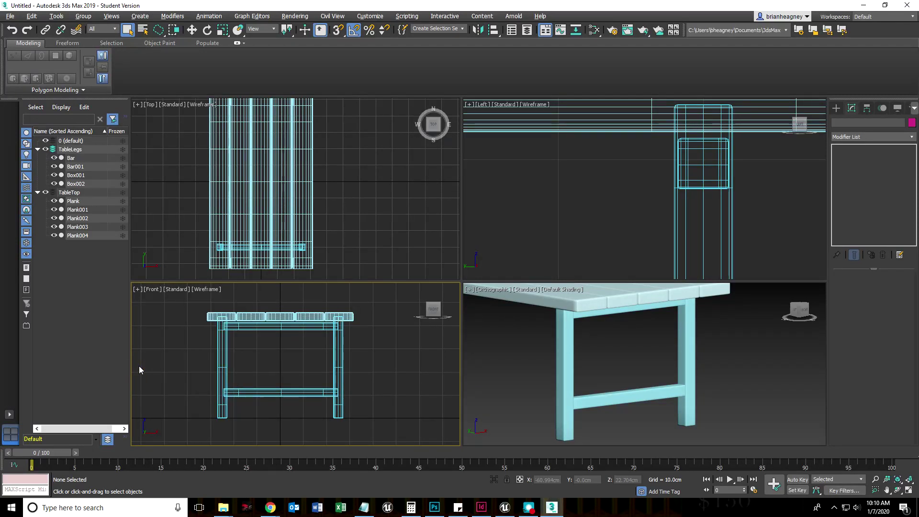
pyautogui.hotkey('alt', 'w')
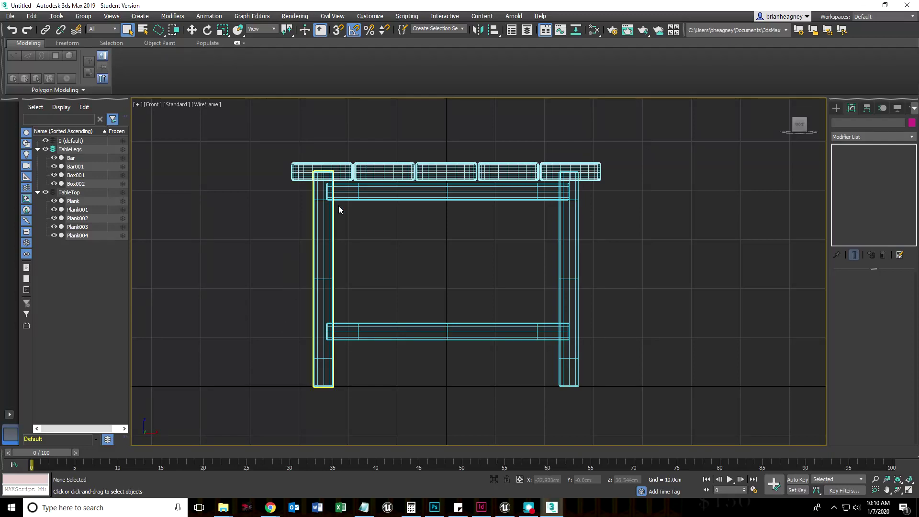
# Step: Move the upper bar straight up about 0.41 cm to meet the underside of the tabletop planks by eye
pyautogui.click(338, 196)
pyautogui.scroll(5, 366, 172)
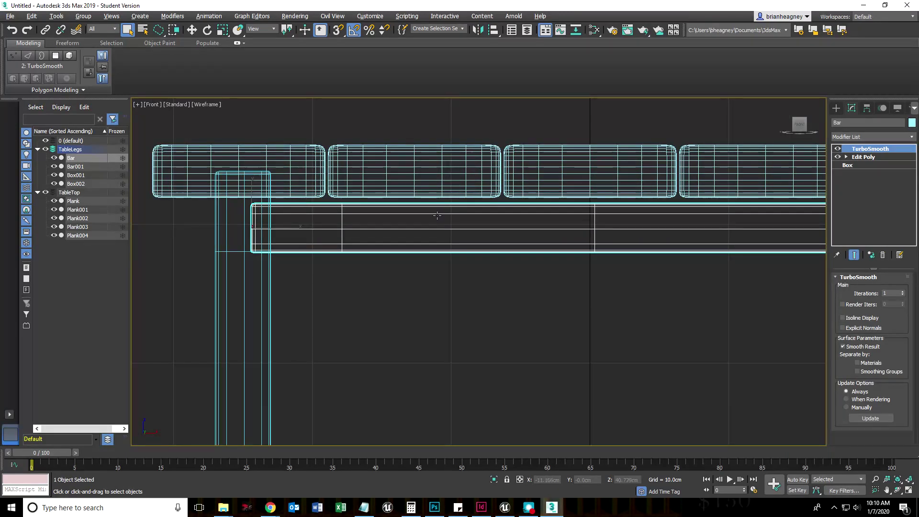
pyautogui.press('w')
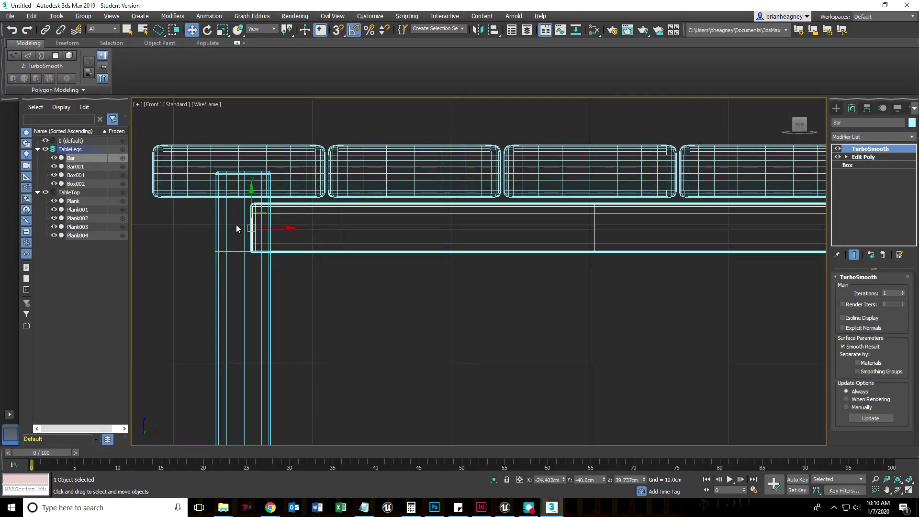
pyautogui.moveTo(253, 202); pyautogui.dragTo(253, 195)
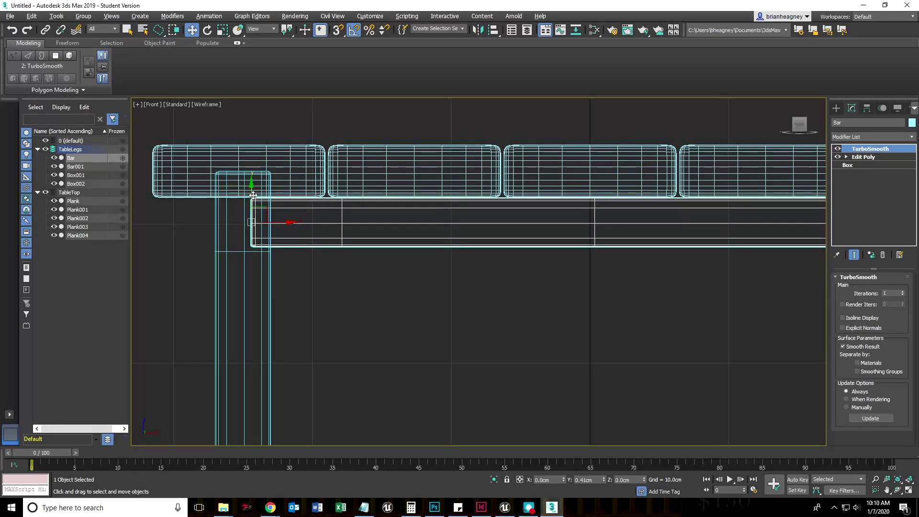
pyautogui.click(499, 302)
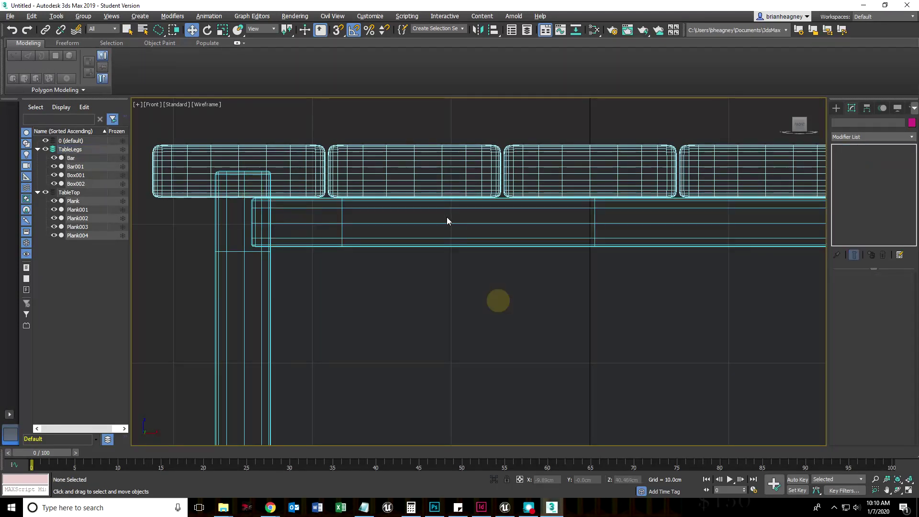
pyautogui.scroll(-4, 412, 401)
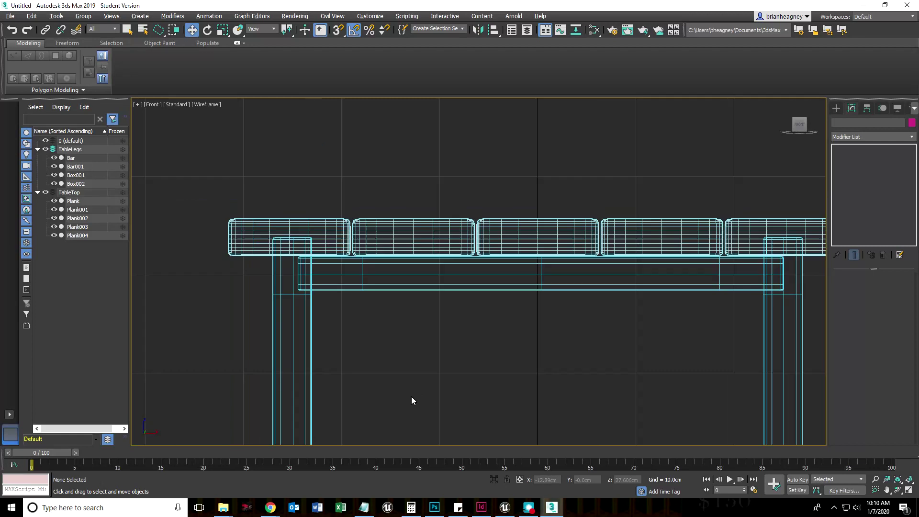
pyautogui.moveTo(402, 375); pyautogui.dragTo(383, 351, button='middle')
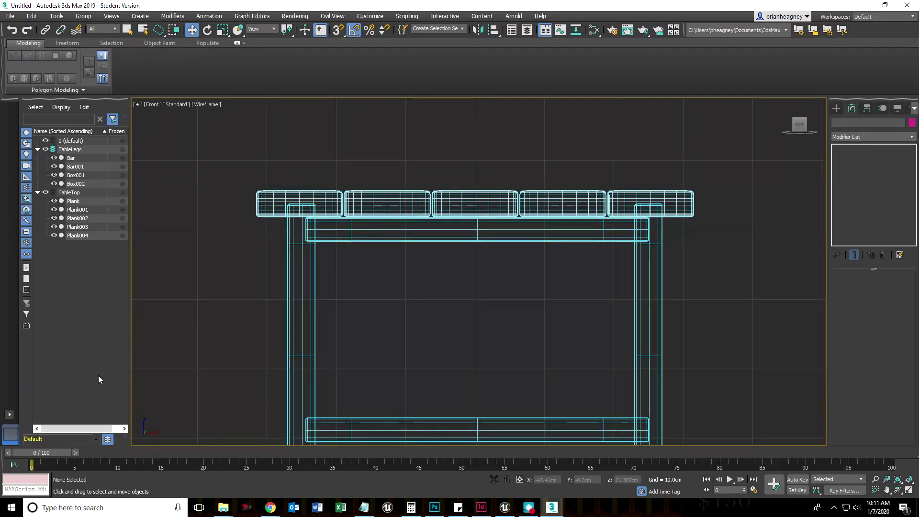
# Step: Lower the upper bar away from the tabletop to a Z height of about 37.8 cm
pyautogui.click(71, 158)
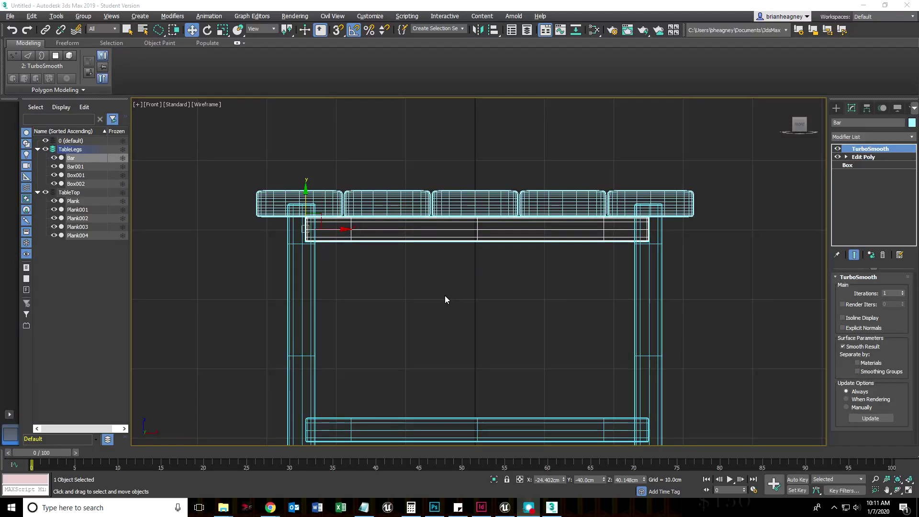
pyautogui.moveTo(300, 201); pyautogui.dragTo(297, 222)
pyautogui.scroll(4, 426, 300)
pyautogui.moveTo(312, 278); pyautogui.dragTo(384, 337, button='middle')
pyautogui.scroll(-5, 505, 383)
pyautogui.moveTo(505, 384); pyautogui.dragTo(476, 314, button='middle')
pyautogui.scroll(1, 449, 273)
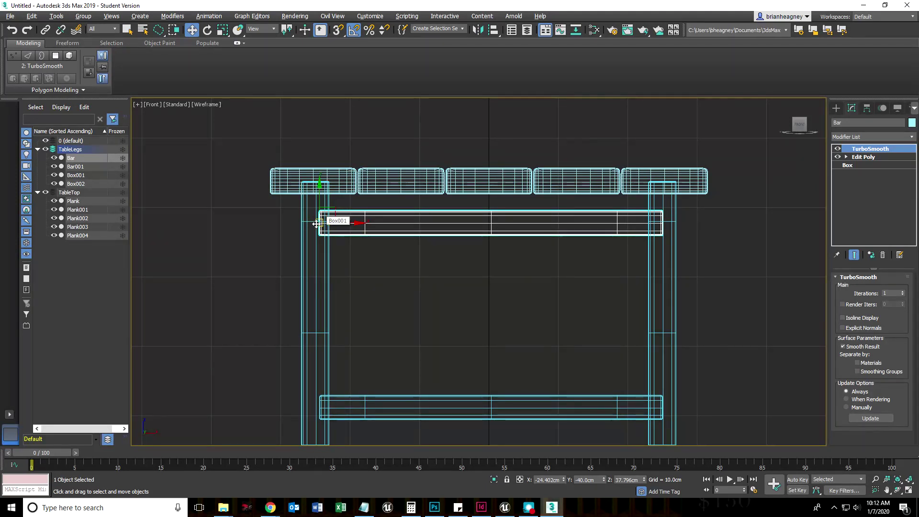
# Step: Start aligning the upper bar to Plank001 with only the Y Position enabled
pyautogui.click(493, 30)
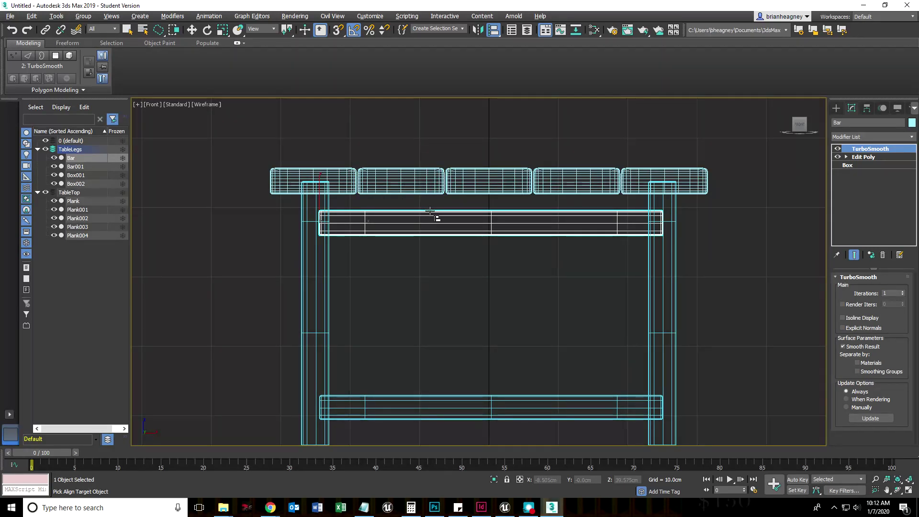
pyautogui.click(421, 185)
pyautogui.moveTo(654, 193); pyautogui.dragTo(571, 122)
pyautogui.click(630, 152)
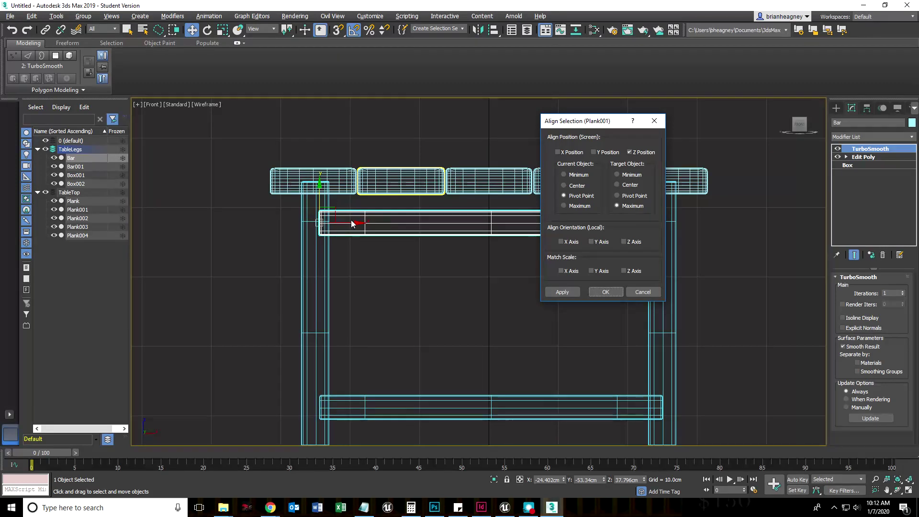
pyautogui.click(595, 152)
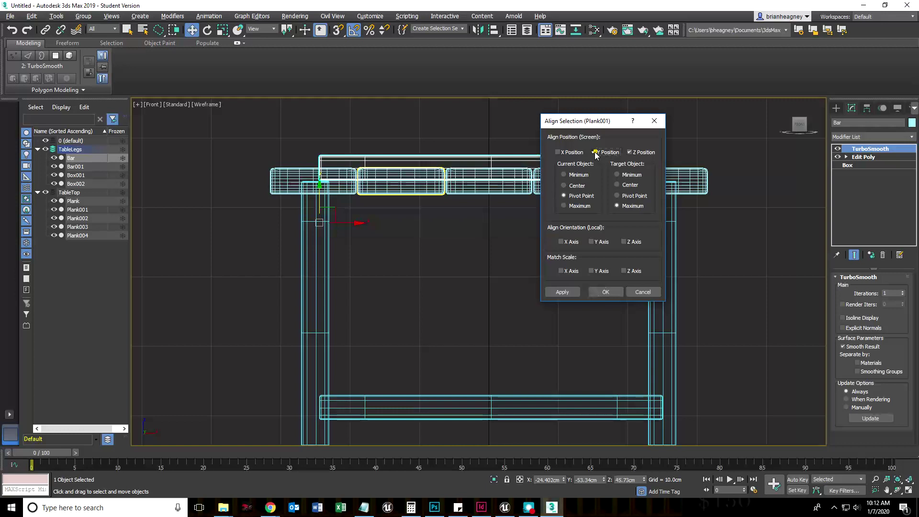
pyautogui.click(630, 152)
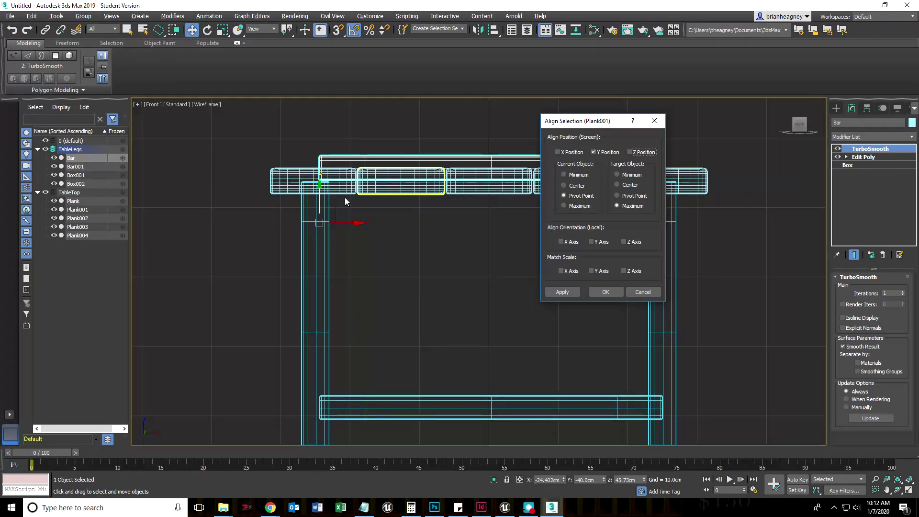
# Step: Align the bar's Maximum to the plank's Minimum, trying Minimum and Center for the current object before confirming with Maximum
pyautogui.click(563, 206)
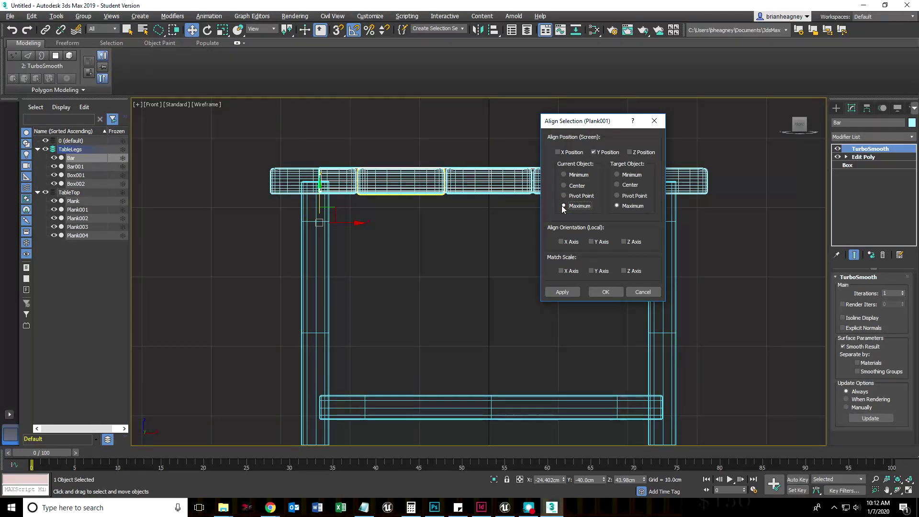
pyautogui.click(618, 175)
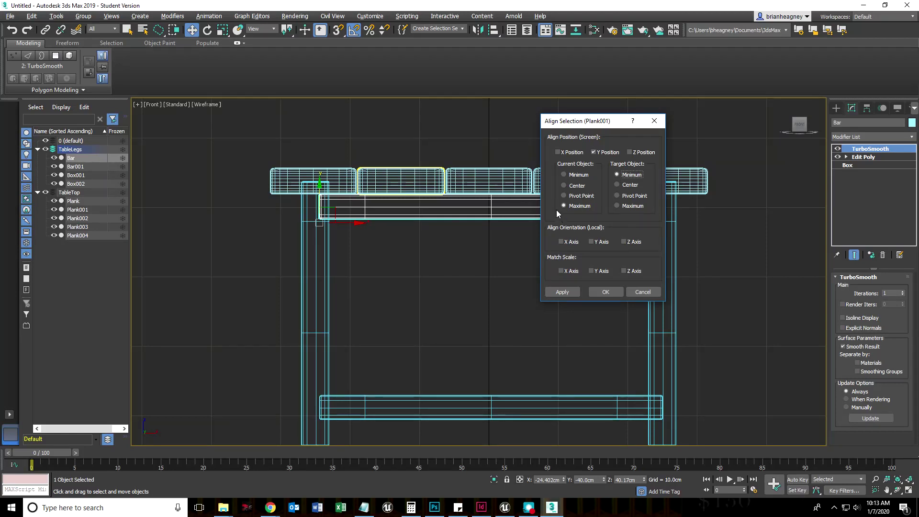
pyautogui.click(564, 175)
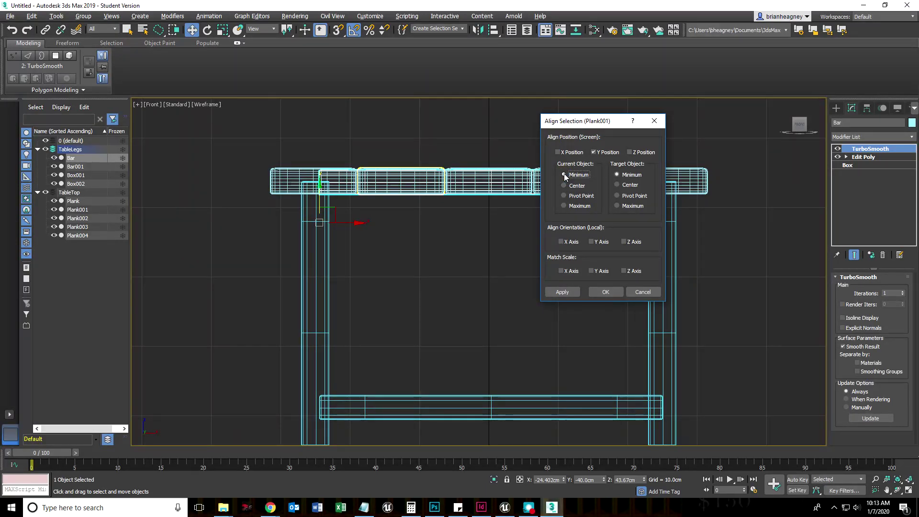
pyautogui.click(564, 185)
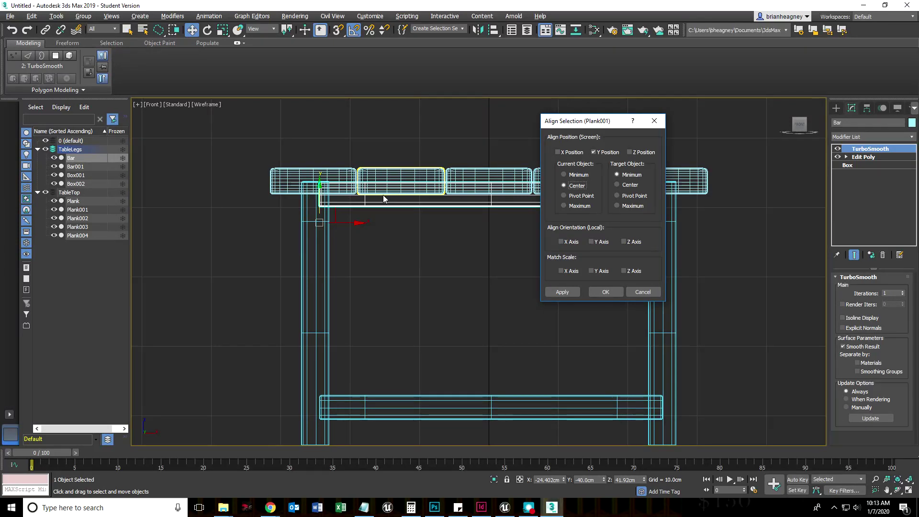
pyautogui.click(563, 206)
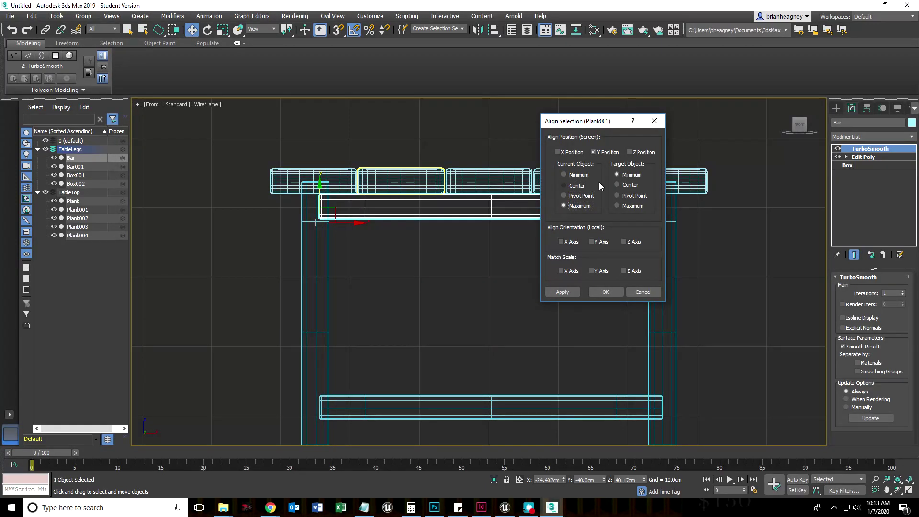
pyautogui.click(606, 292)
# Step: Inspect the joint between the upper bar and the tabletop in shaded display, returning to the wireframe Front view
pyautogui.keyDown('alt'); pyautogui.moveTo(442, 320); pyautogui.dragTo(474, 314, button='middle'); pyautogui.keyUp('alt')
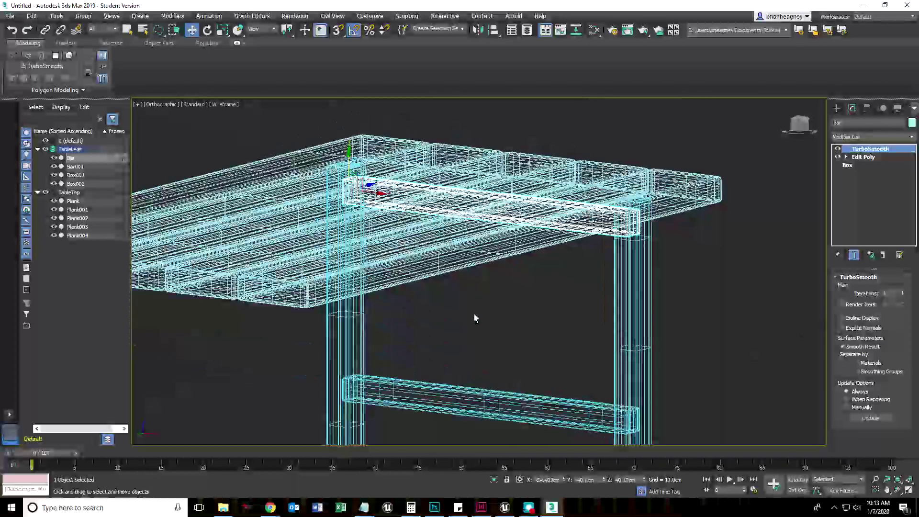
pyautogui.press('F3')
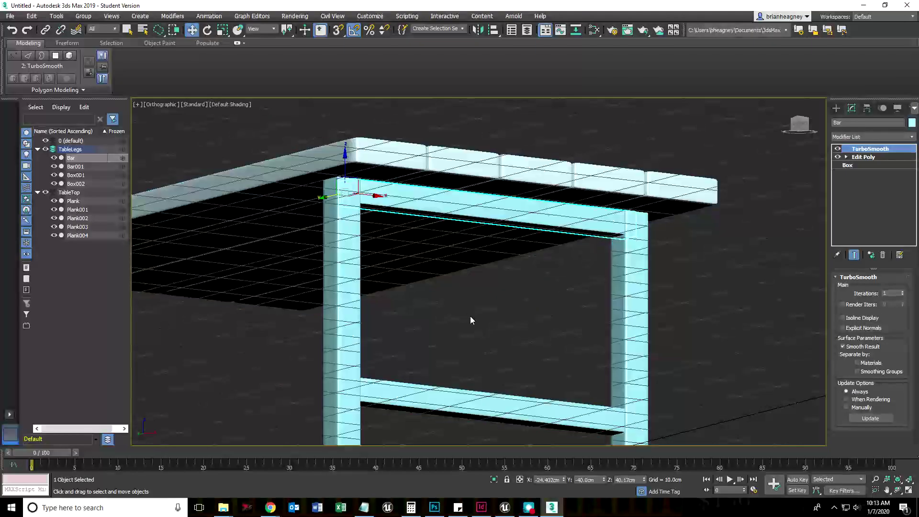
pyautogui.scroll(-6, 519, 292)
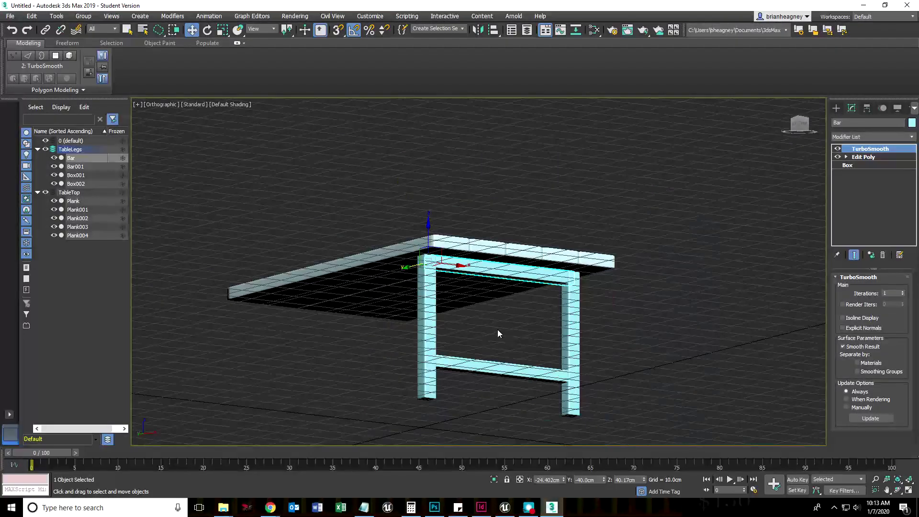
pyautogui.keyDown('alt'); pyautogui.moveTo(504, 298); pyautogui.dragTo(485, 308, button='middle'); pyautogui.keyUp('alt')
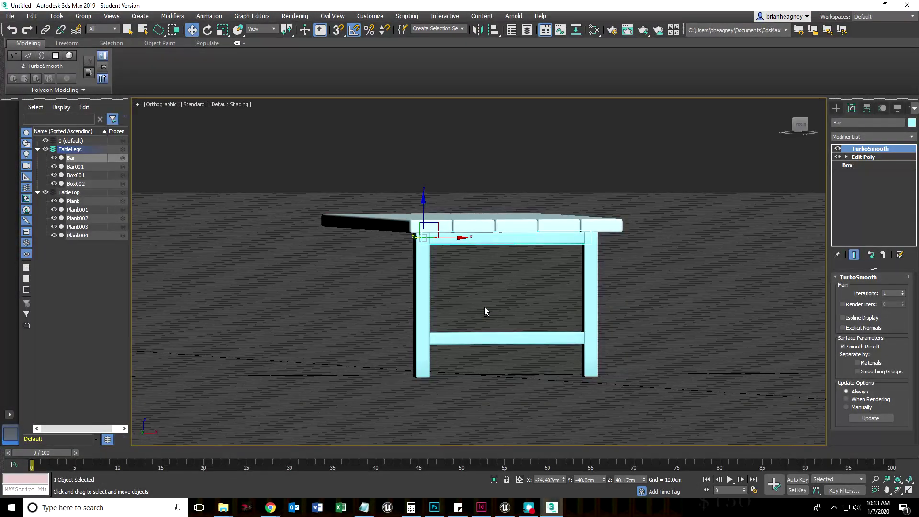
pyautogui.press('f')
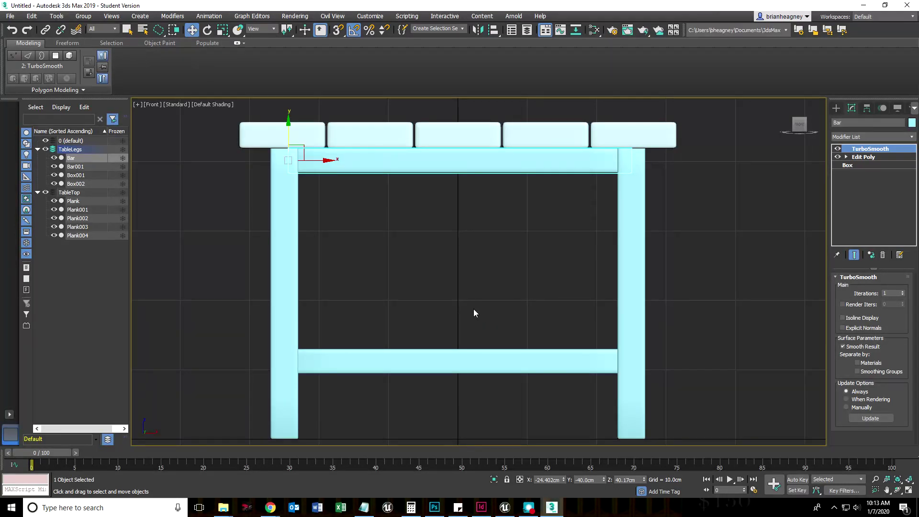
pyautogui.scroll(-4, 474, 310)
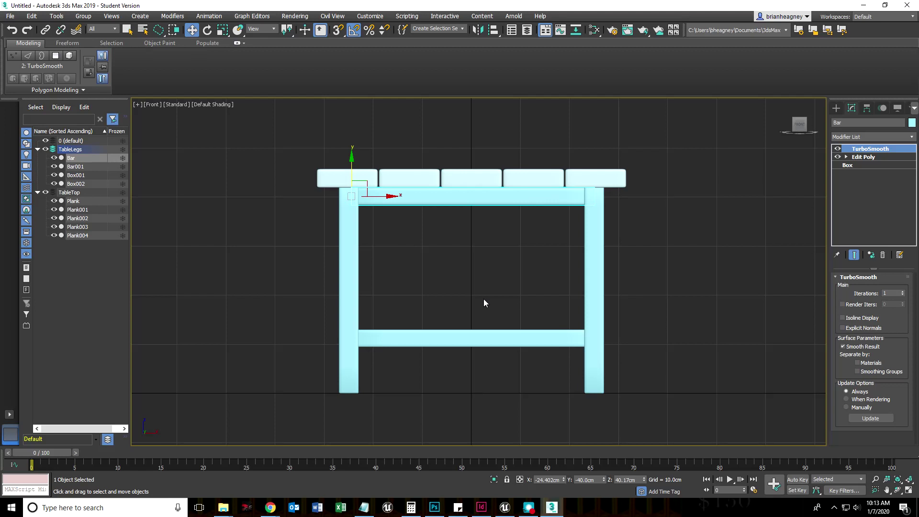
pyautogui.press('F3')
# Step: Clear the selection and select all four leg-frame parts with a crossing region across the legs
pyautogui.click(466, 265)
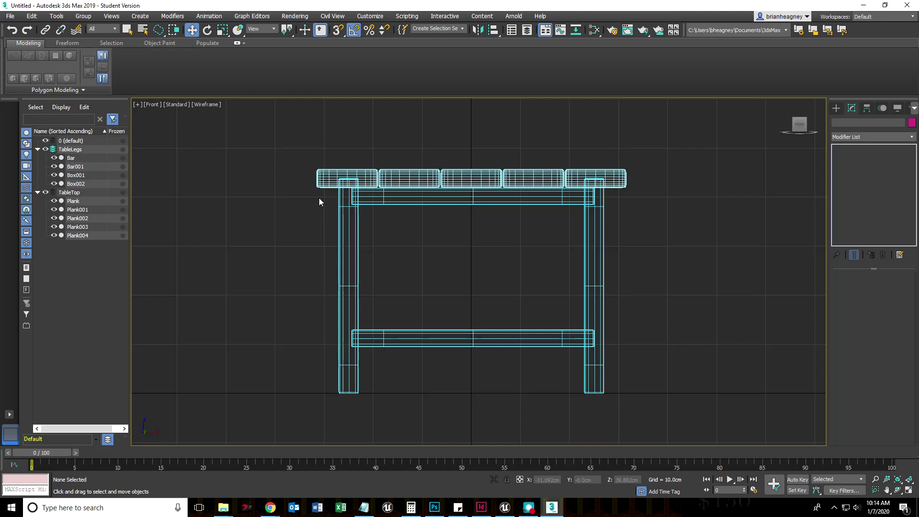
pyautogui.moveTo(318, 197)
pyautogui.mouseDown()
pyautogui.moveTo(277, 239)
pyautogui.moveTo(267, 340)
pyautogui.mouseUp()
pyautogui.moveTo(691, 194); pyautogui.dragTo(690, 194)
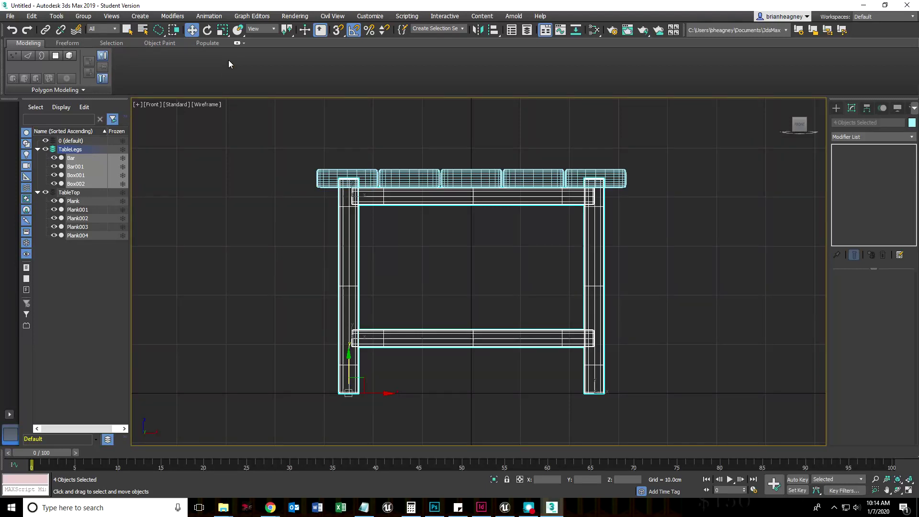
# Step: Switch region selection to Window mode and select only the lower bar by enclosing it completely
pyautogui.click(174, 30)
pyautogui.click(289, 202)
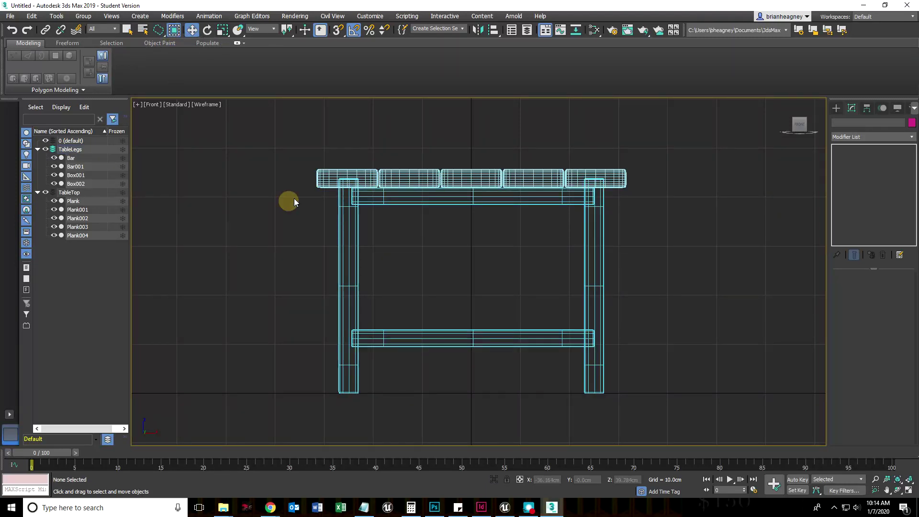
pyautogui.moveTo(280, 245)
pyautogui.mouseDown()
pyautogui.moveTo(298, 375)
pyautogui.moveTo(457, 434)
pyautogui.moveTo(641, 415)
pyautogui.moveTo(725, 317)
pyautogui.mouseUp()
pyautogui.moveTo(719, 198); pyautogui.dragTo(719, 198)
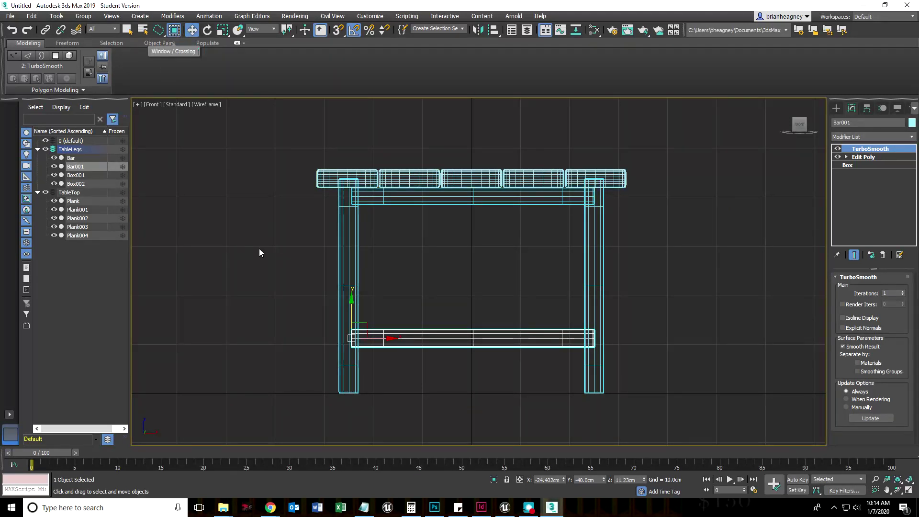
# Step: Select all four leg-frame parts and group them under the name TableLegs
pyautogui.moveTo(326, 198)
pyautogui.mouseDown()
pyautogui.moveTo(328, 398)
pyautogui.moveTo(480, 453)
pyautogui.moveTo(736, 425)
pyautogui.moveTo(734, 320)
pyautogui.moveTo(713, 261)
pyautogui.moveTo(653, 203)
pyautogui.moveTo(626, 197)
pyautogui.moveTo(607, 178)
pyautogui.moveTo(348, 175)
pyautogui.moveTo(302, 188)
pyautogui.moveTo(284, 215)
pyautogui.mouseUp()
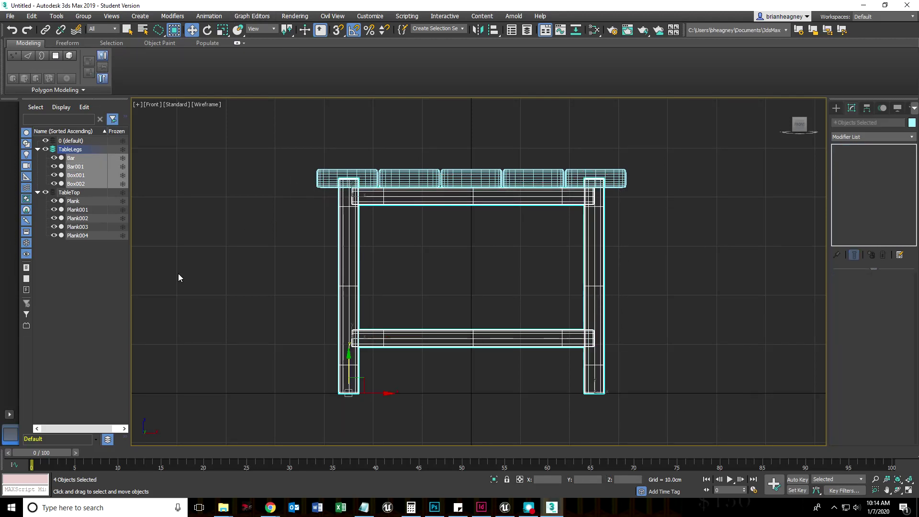
pyautogui.click(84, 16)
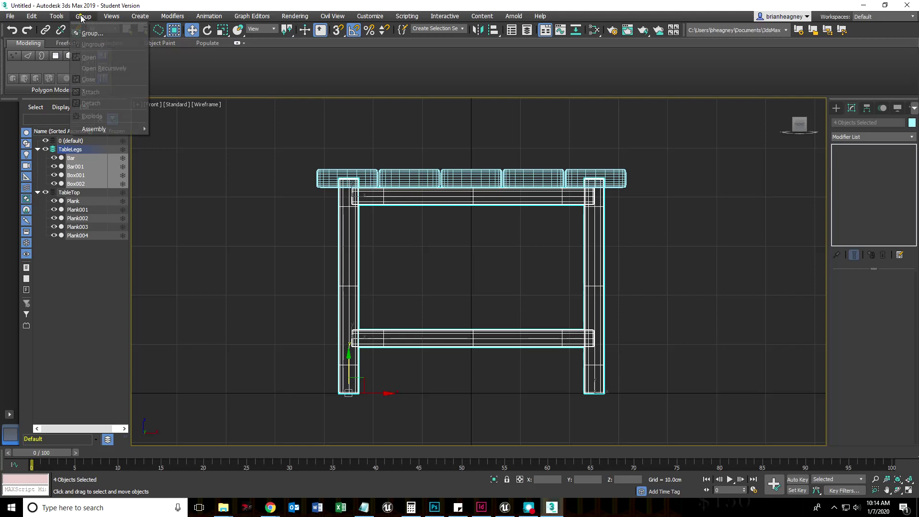
pyautogui.click(86, 33)
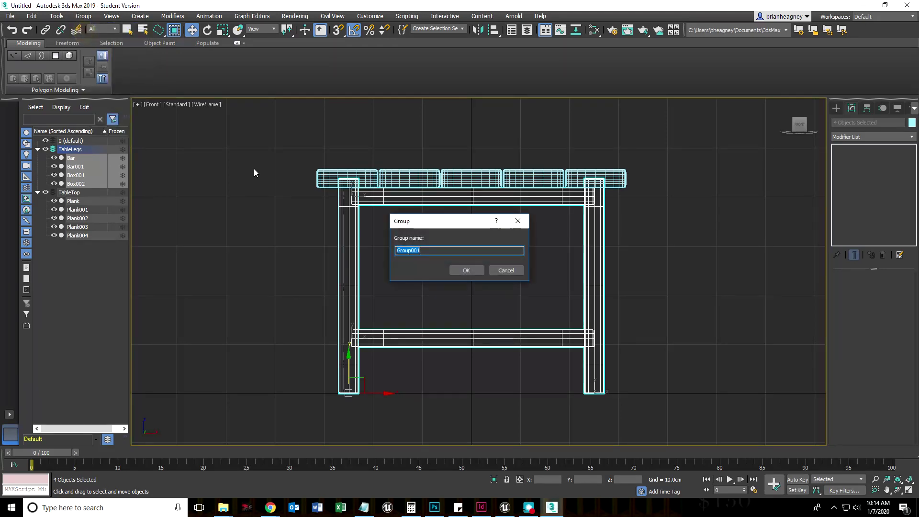
pyautogui.write('TableLegs')
pyautogui.press('Return')
pyautogui.keyDown('alt'); pyautogui.moveTo(258, 265); pyautogui.dragTo(378, 300, button='middle'); pyautogui.keyUp('alt')
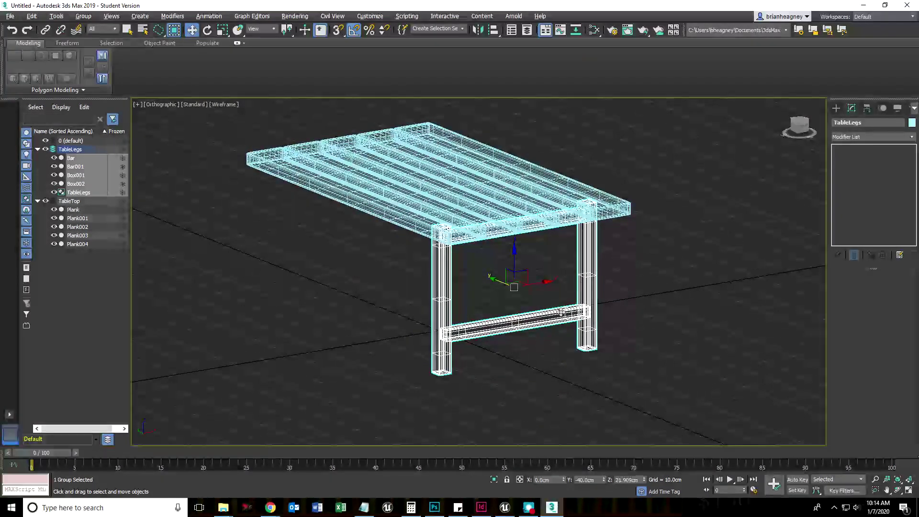
pyautogui.click(533, 349)
pyautogui.click(527, 331)
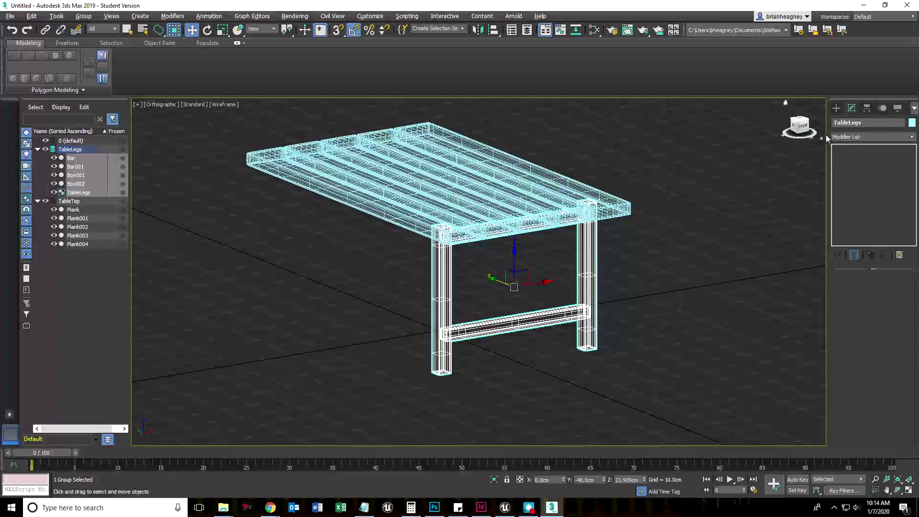
# Step: Widen the modifier controls area and apply a Mirror modifier to the TableLegs group
pyautogui.moveTo(828, 134); pyautogui.dragTo(714, 133)
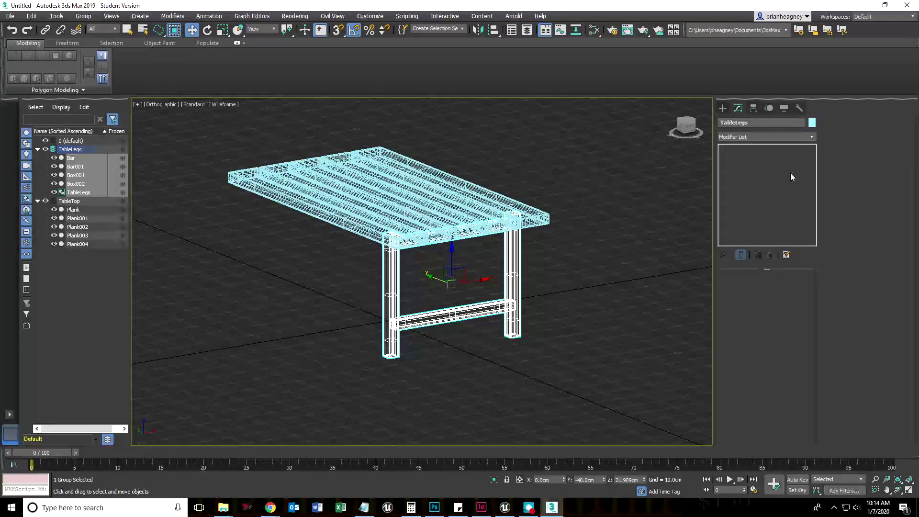
pyautogui.click(811, 137)
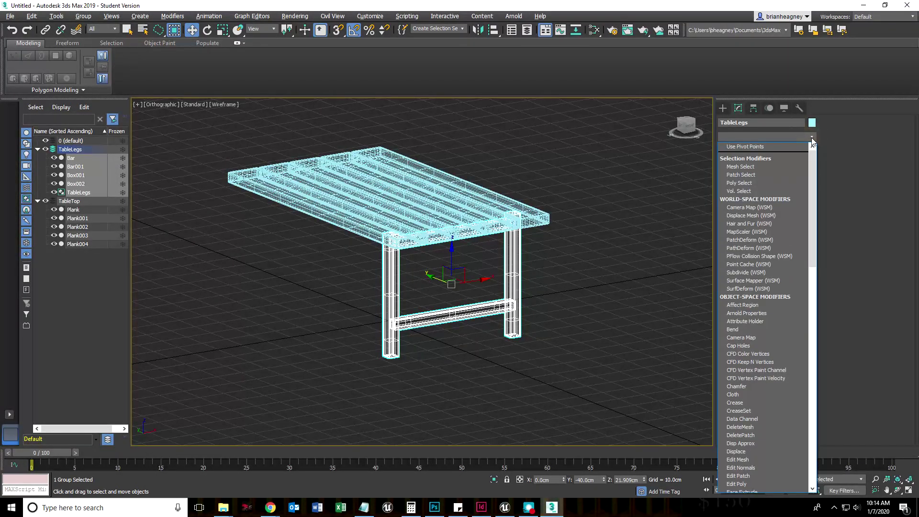
pyautogui.scroll(-13, 751, 406)
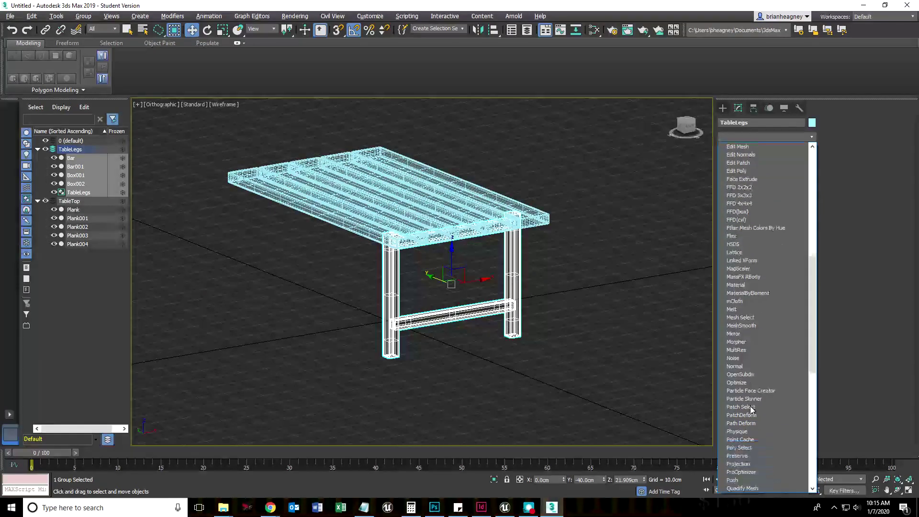
pyautogui.click(735, 334)
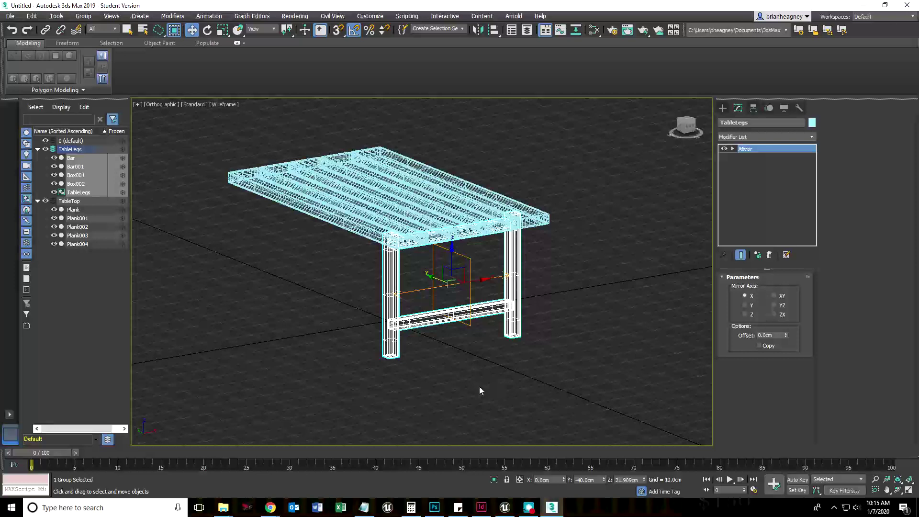
# Step: Examine the mirror gizmo on the leg group from several angles in shaded display
pyautogui.moveTo(472, 401)
pyautogui.keyDown('alt'); pyautogui.mouseDown(button='middle')
pyautogui.moveTo(522, 394)
pyautogui.moveTo(542, 377)
pyautogui.moveTo(483, 421)
pyautogui.moveTo(486, 400)
pyautogui.mouseUp(button='middle'); pyautogui.keyUp('alt')
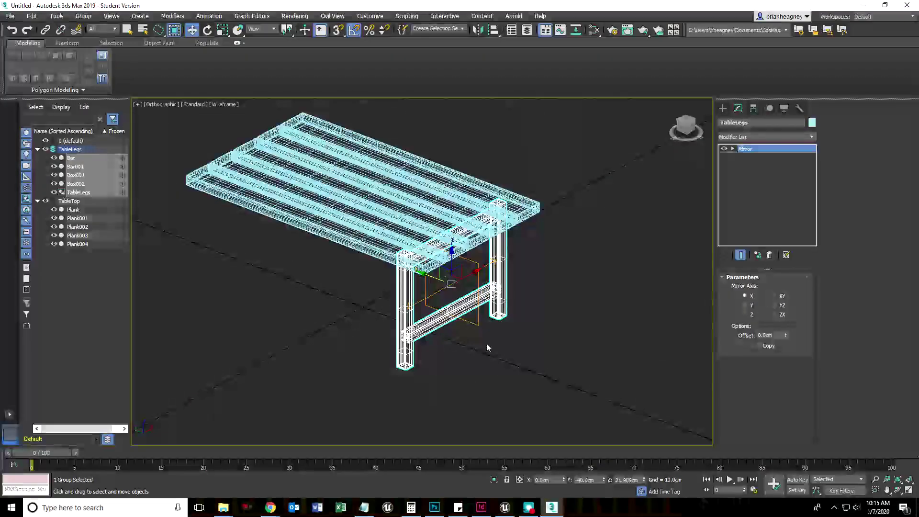
pyautogui.press('z')
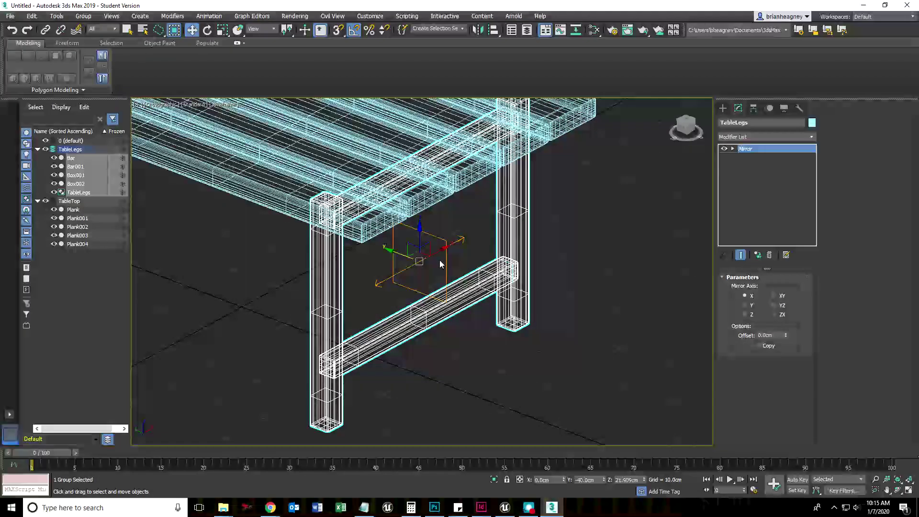
pyautogui.press('F3')
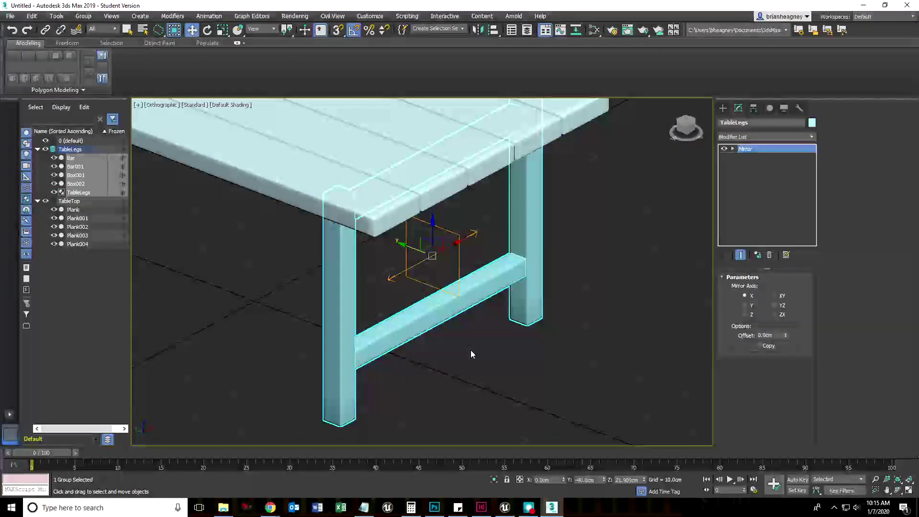
pyautogui.moveTo(484, 375)
pyautogui.keyDown('alt'); pyautogui.mouseDown(button='middle')
pyautogui.moveTo(479, 353)
pyautogui.moveTo(458, 366)
pyautogui.moveTo(471, 371)
pyautogui.mouseUp(button='middle'); pyautogui.keyUp('alt')
pyautogui.scroll(-4, 473, 369)
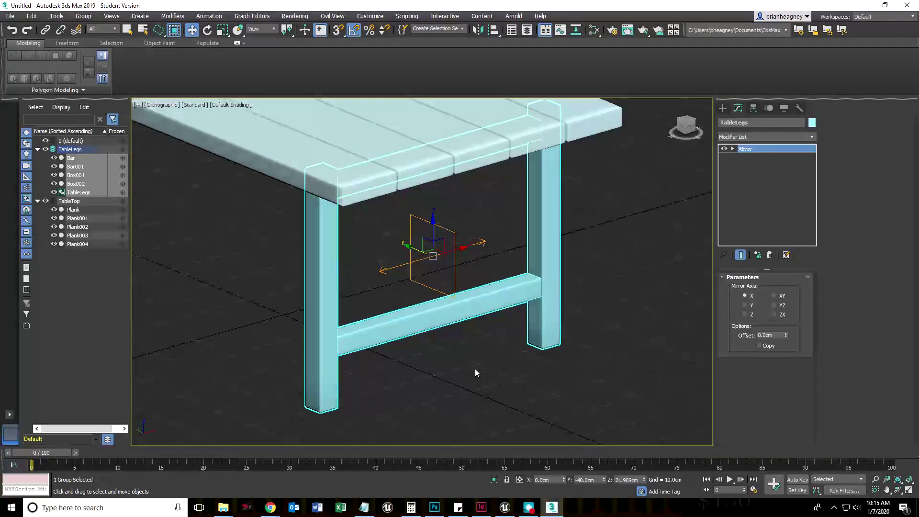
pyautogui.scroll(3, 474, 372)
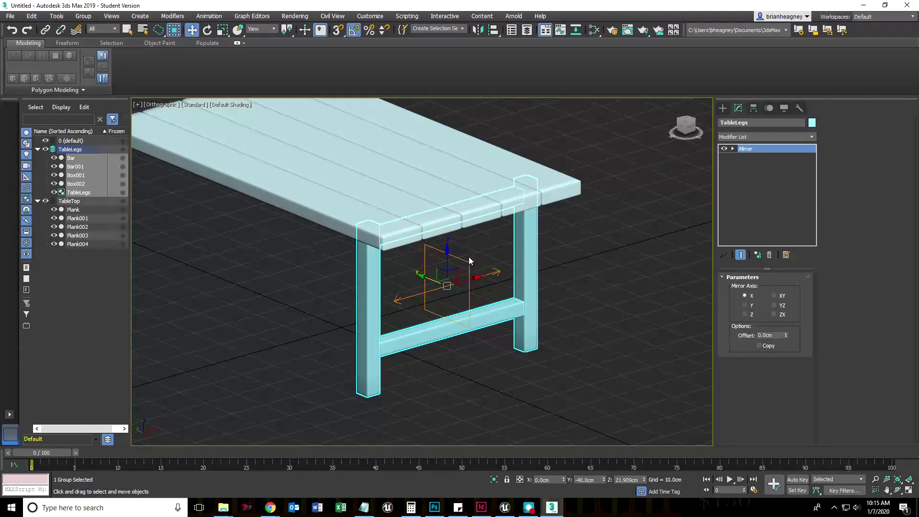
pyautogui.scroll(-3, 455, 311)
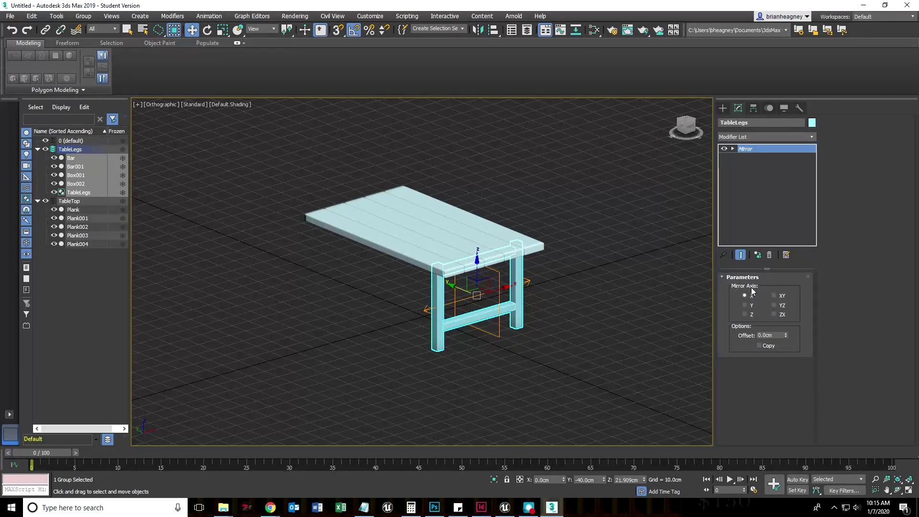
# Step: Set the leg group's mirror axis to Y after trying YZ and XY, and enable the Copy option
pyautogui.click(744, 306)
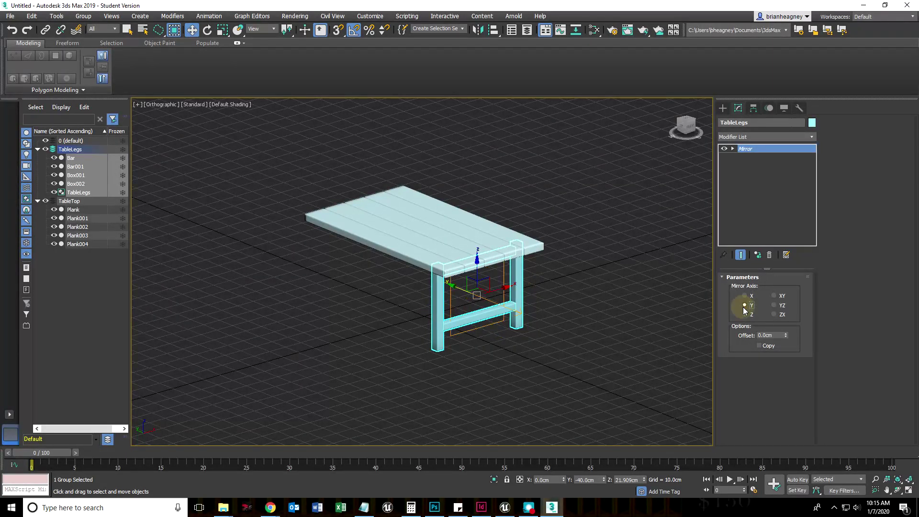
pyautogui.moveTo(507, 347); pyautogui.dragTo(494, 333, button='middle')
pyautogui.keyDown('alt'); pyautogui.moveTo(450, 352); pyautogui.dragTo(527, 370, button='middle'); pyautogui.keyUp('alt')
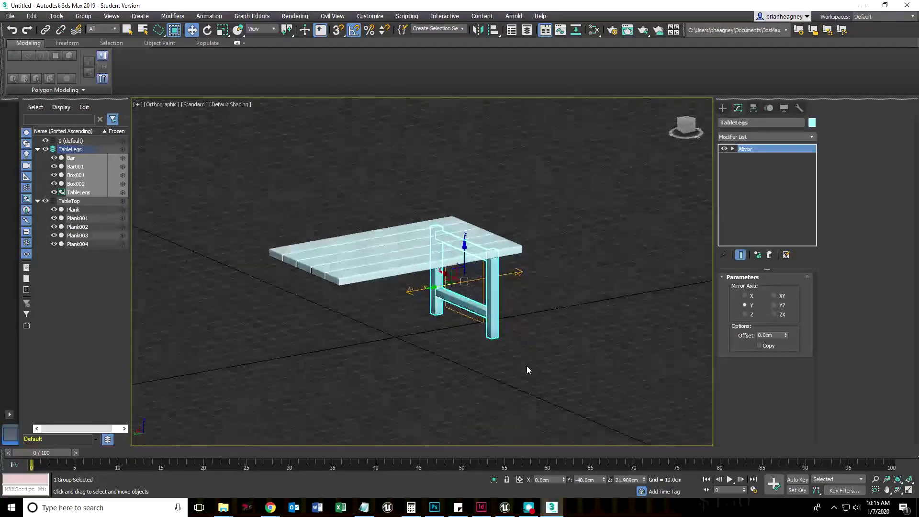
pyautogui.click(774, 305)
pyautogui.click(775, 295)
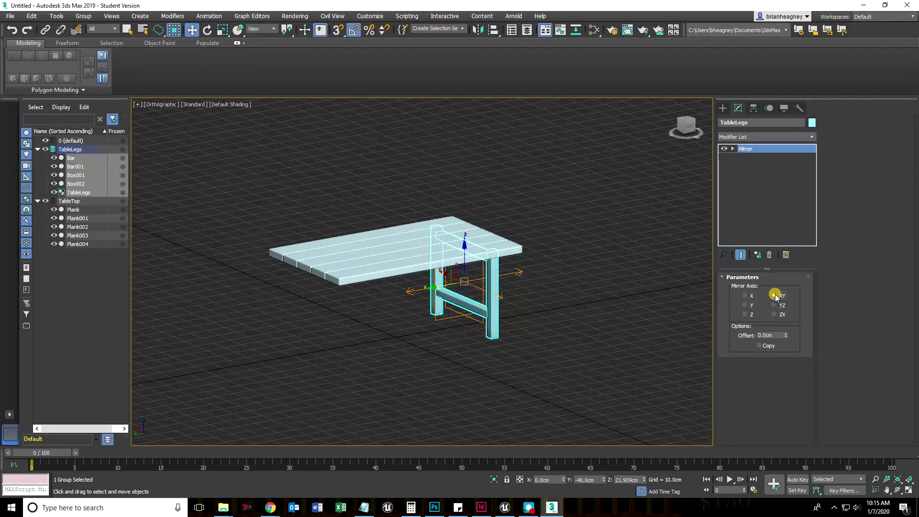
pyautogui.click(746, 306)
pyautogui.click(760, 347)
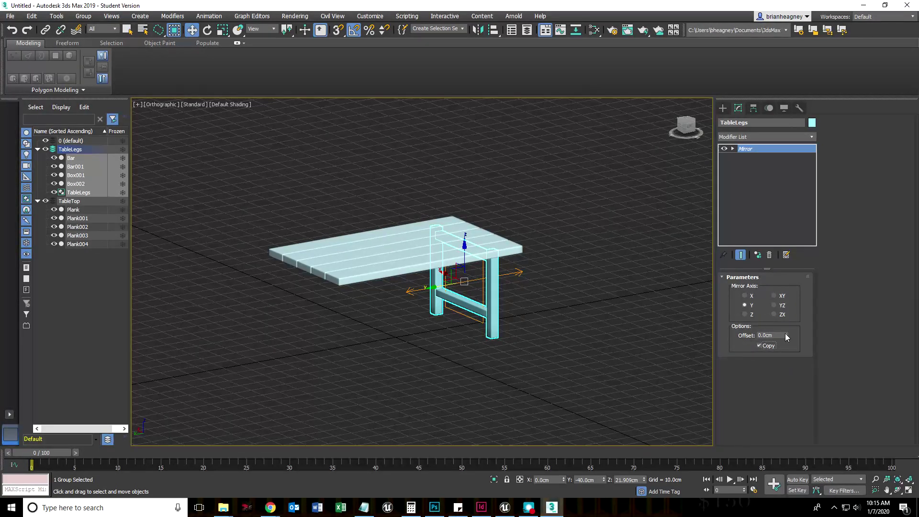
# Step: Offset the mirrored leg frame to the opposite end of the tabletop, fine-tuning it in the Left view to 80.218 cm
pyautogui.moveTo(786, 334); pyautogui.dragTo(844, 424)
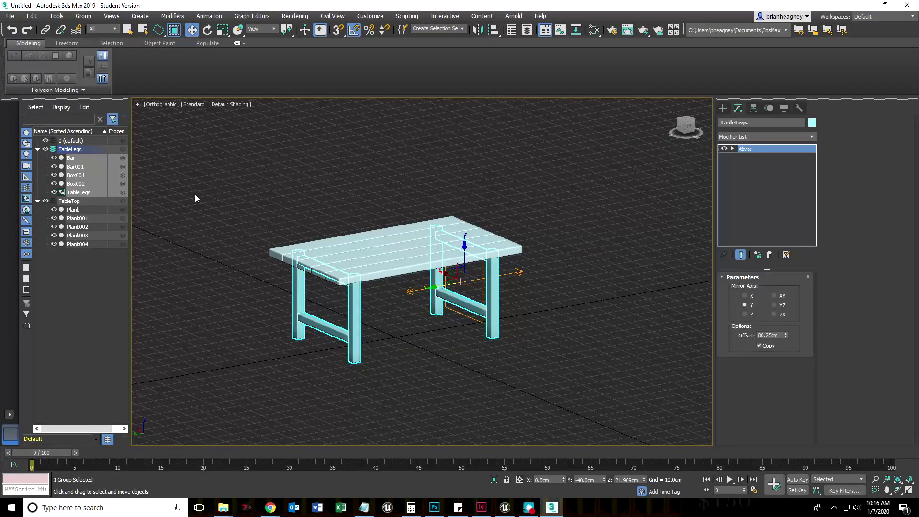
pyautogui.keyDown('alt'); pyautogui.moveTo(519, 380); pyautogui.dragTo(488, 366, button='middle'); pyautogui.keyUp('alt')
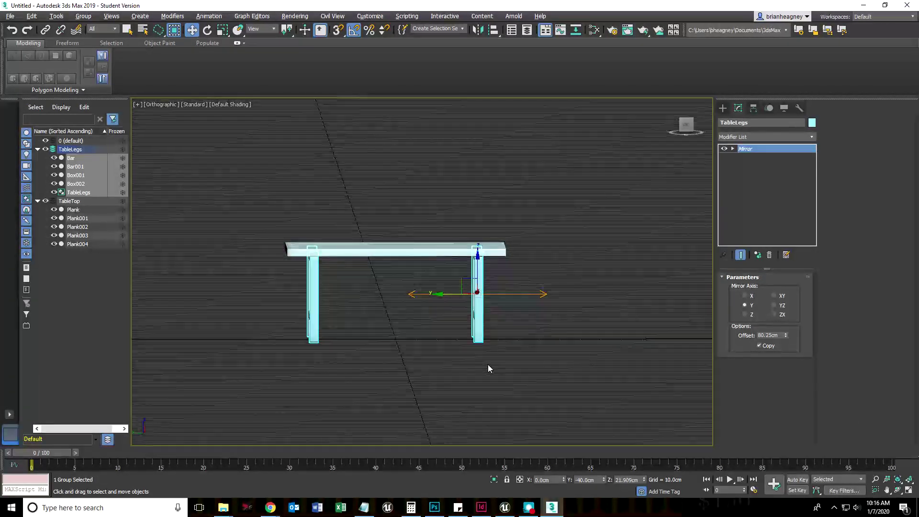
pyautogui.press('l')
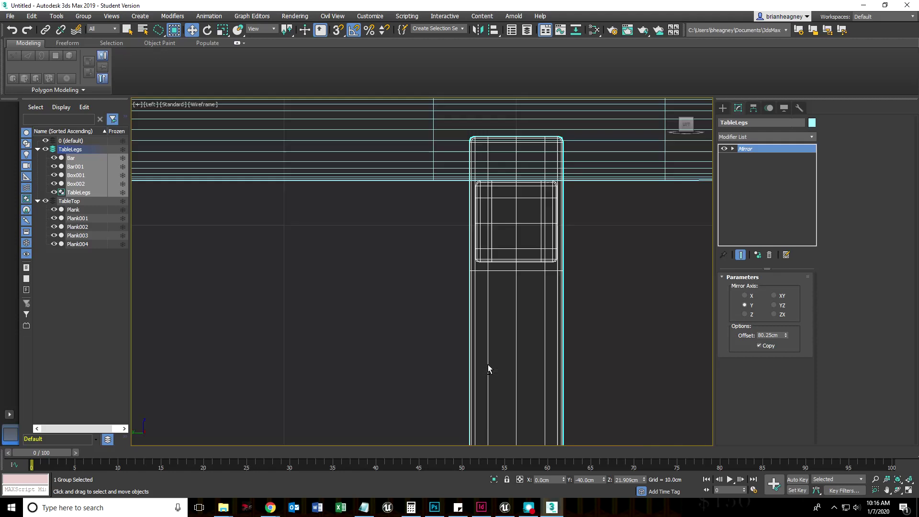
pyautogui.scroll(-10, 448, 285)
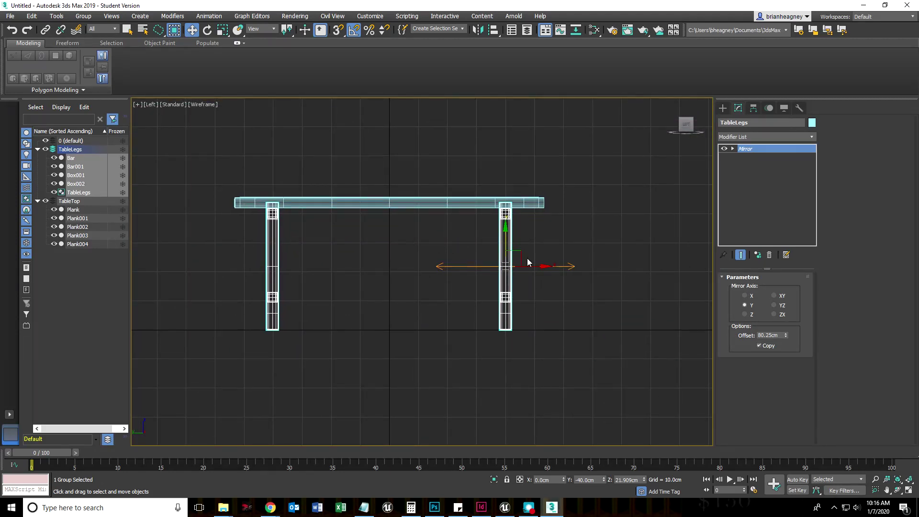
pyautogui.moveTo(786, 333); pyautogui.dragTo(786, 331)
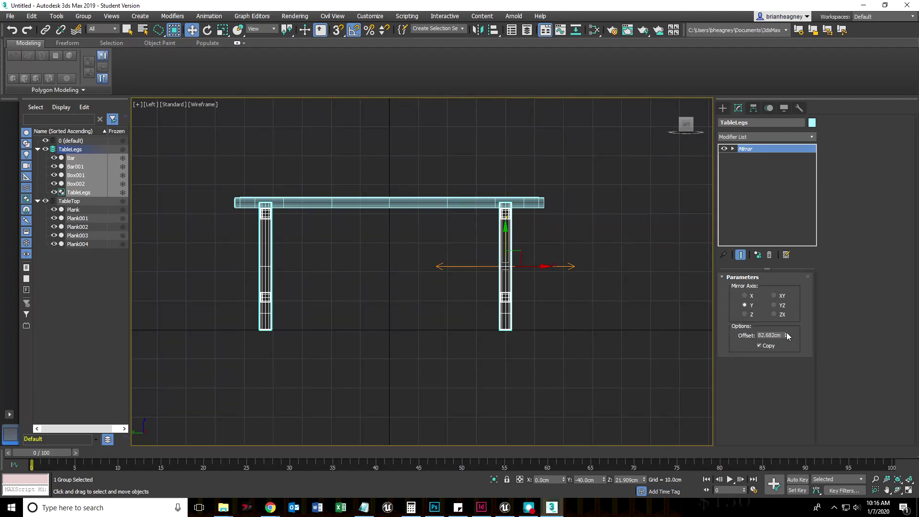
pyautogui.moveTo(787, 338); pyautogui.dragTo(786, 333)
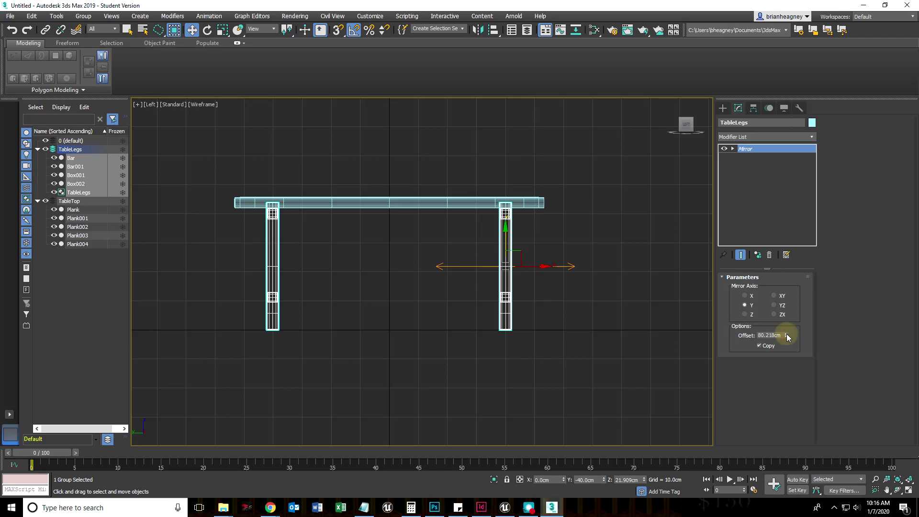
# Step: Try the single mirror axes Z and X on the leg group in an angled view, returning to Y
pyautogui.click(386, 334)
pyautogui.keyDown('alt'); pyautogui.moveTo(387, 334); pyautogui.dragTo(335, 349, button='middle'); pyautogui.keyUp('alt')
pyautogui.click(444, 319)
pyautogui.click(745, 315)
pyautogui.scroll(-3, 610, 338)
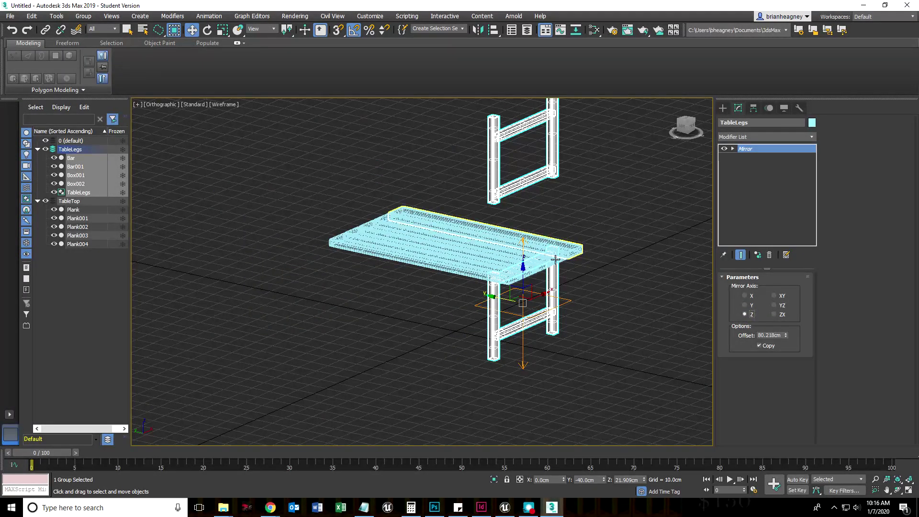
pyautogui.click(745, 295)
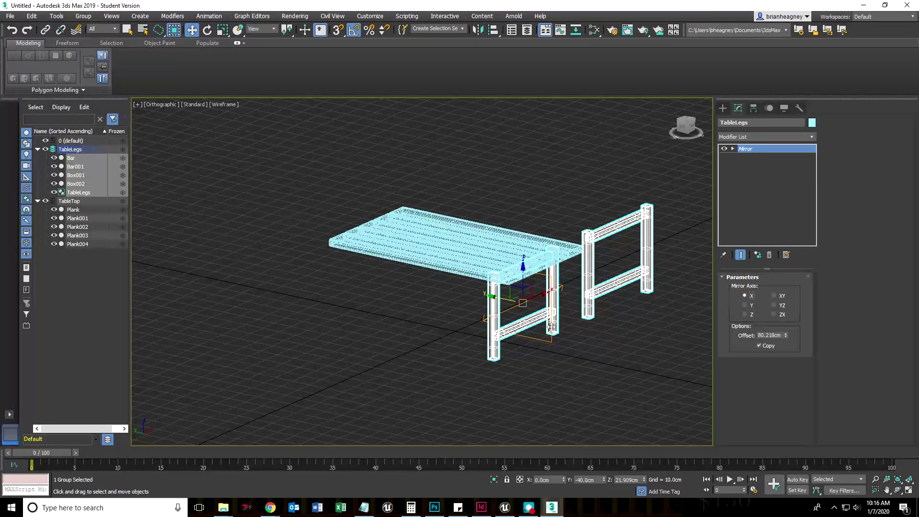
pyautogui.click(745, 305)
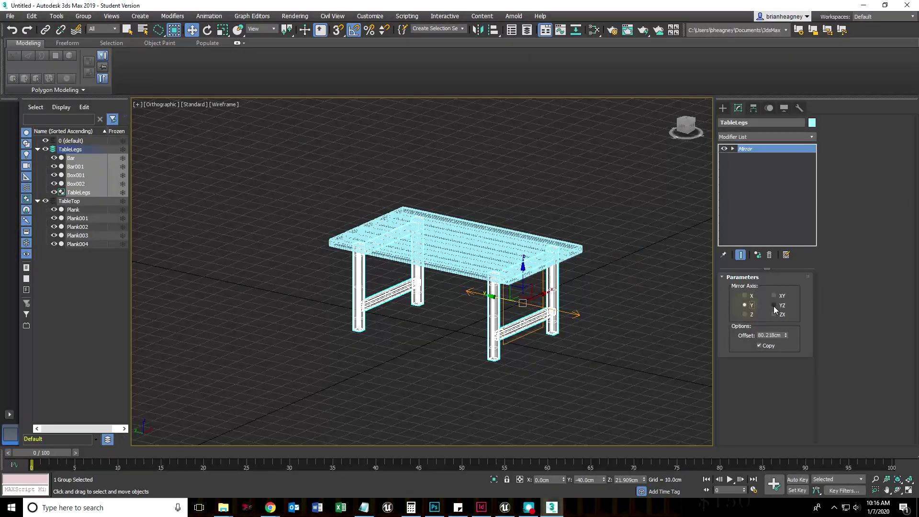
# Step: Try the combined mirror axes YZ, XY and ZX on the leg group, returning to Y
pyautogui.click(774, 306)
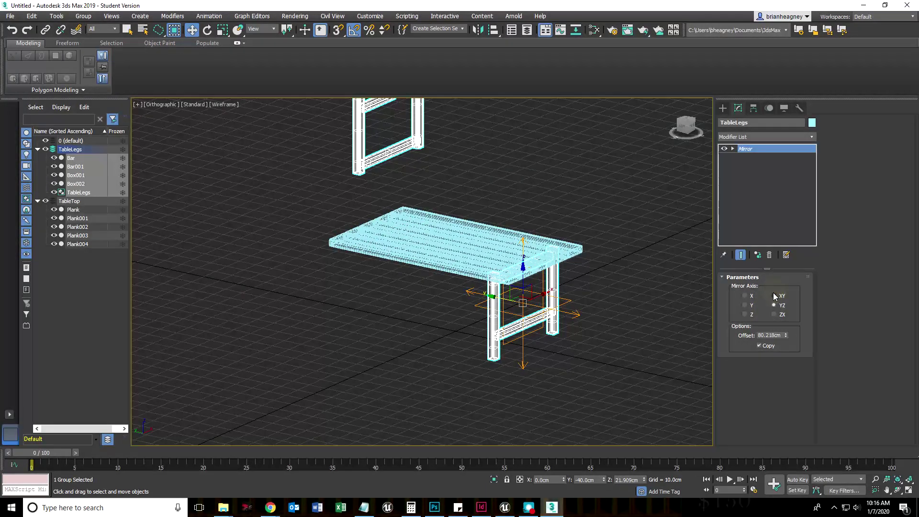
pyautogui.click(775, 296)
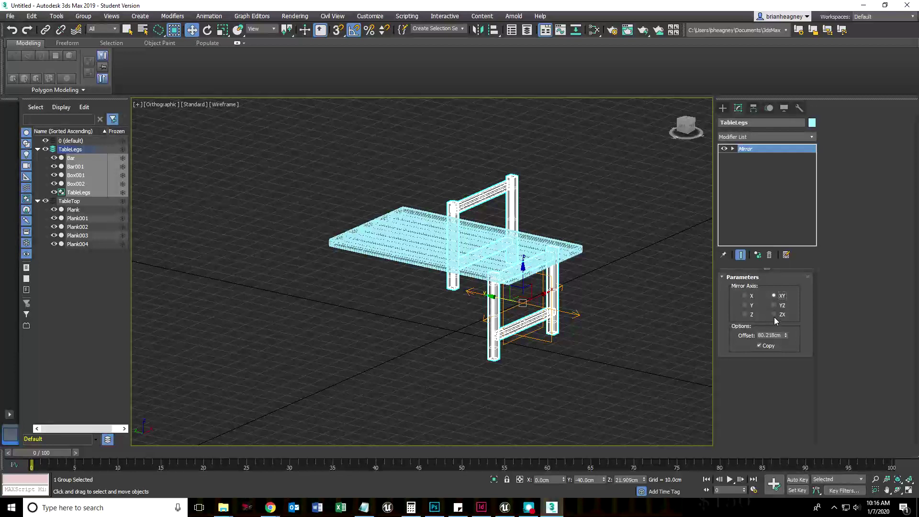
pyautogui.click(775, 315)
pyautogui.click(774, 306)
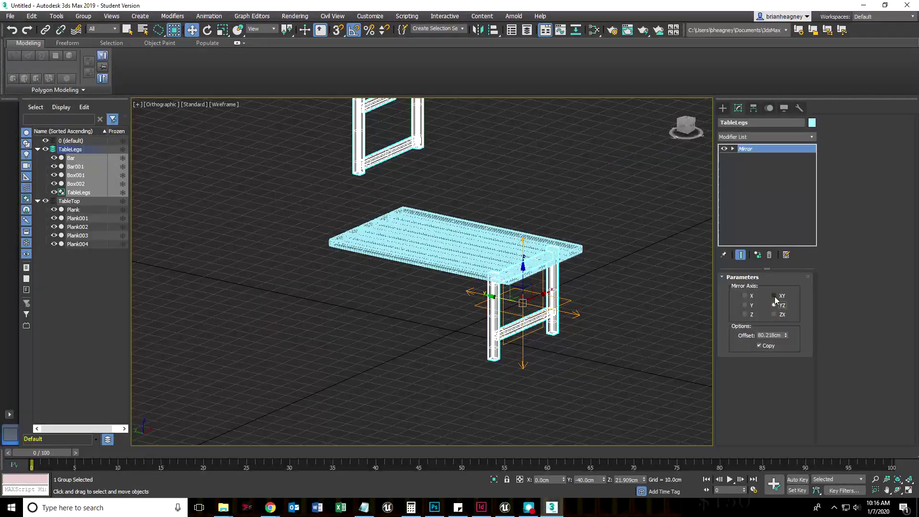
pyautogui.click(775, 296)
pyautogui.click(745, 305)
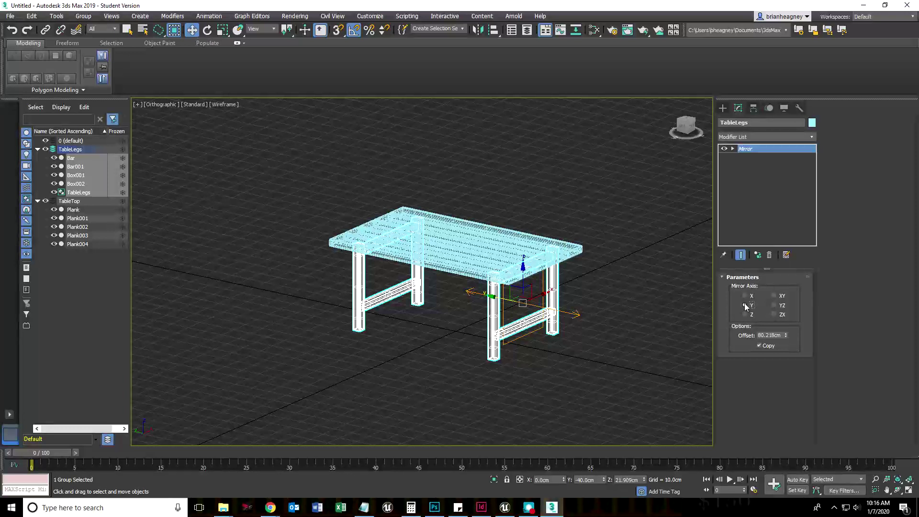
# Step: Turn the Mirror modifier's Copy option off and back on to compare the leg group with and without its copy
pyautogui.click(759, 346)
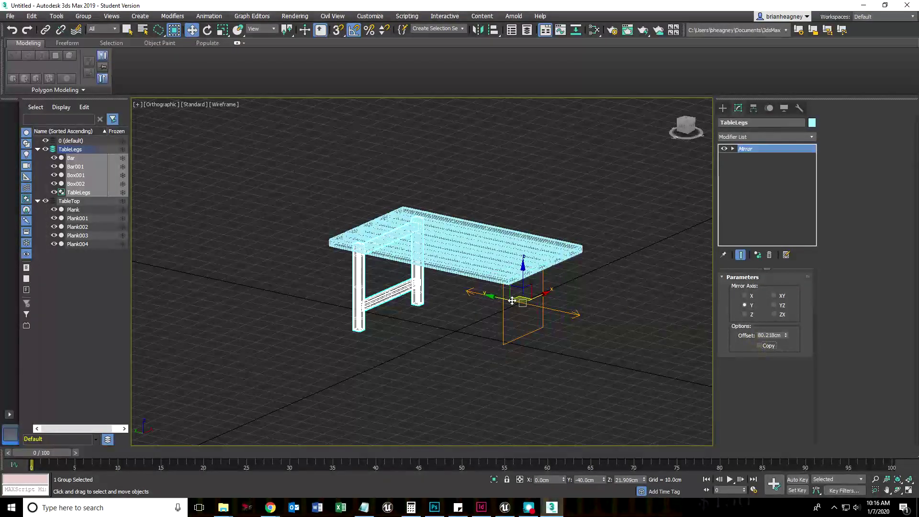
pyautogui.click(759, 345)
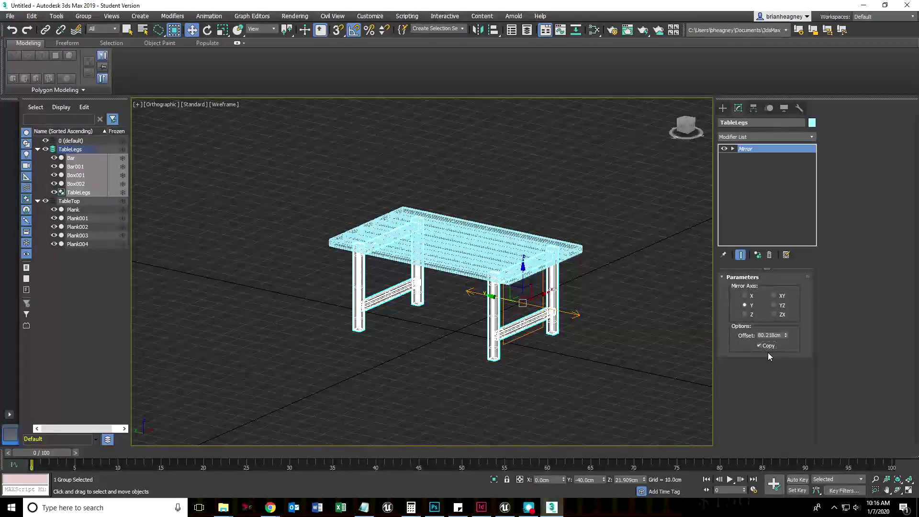
pyautogui.click(768, 353)
pyautogui.moveTo(314, 375); pyautogui.dragTo(326, 311, button='middle')
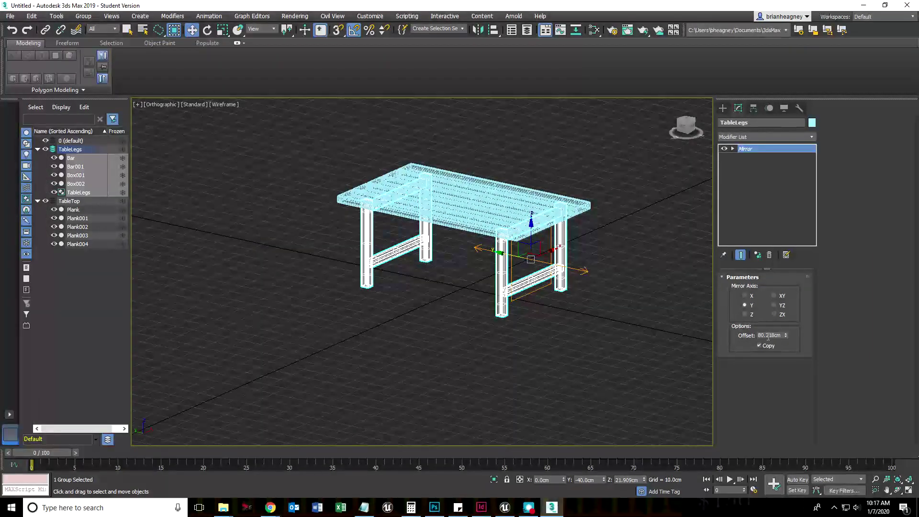
# Step: Deselect the leg group and switch the viewport from wireframe to Default Shading to show the whole table
pyautogui.click(257, 183)
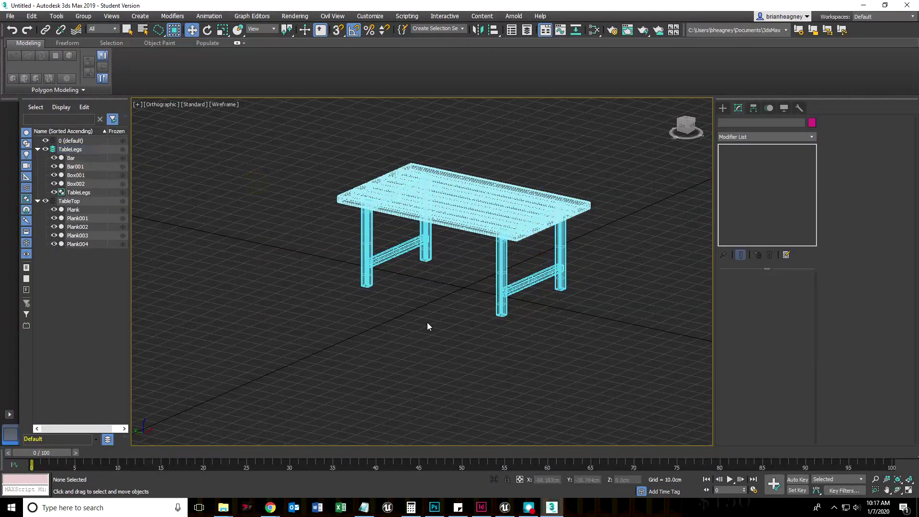
pyautogui.hotkey('shift', 'z')
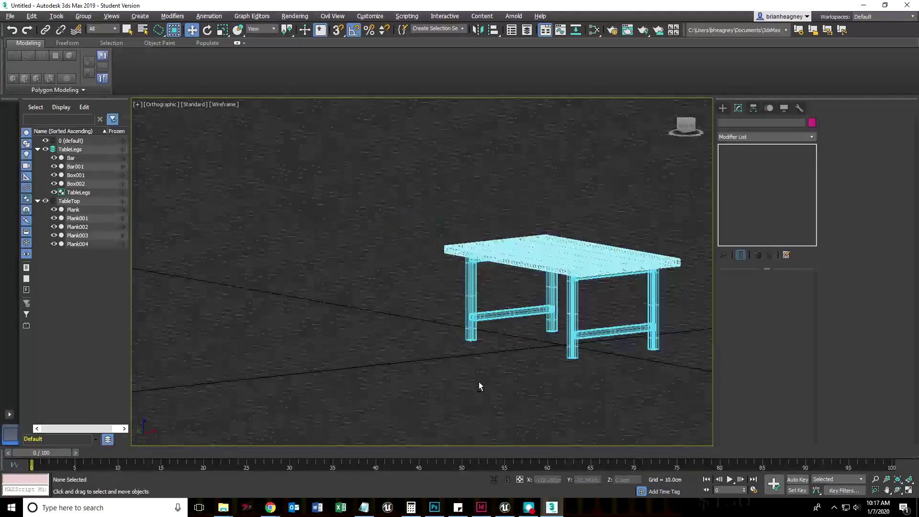
pyautogui.hotkey('shift', 'z')
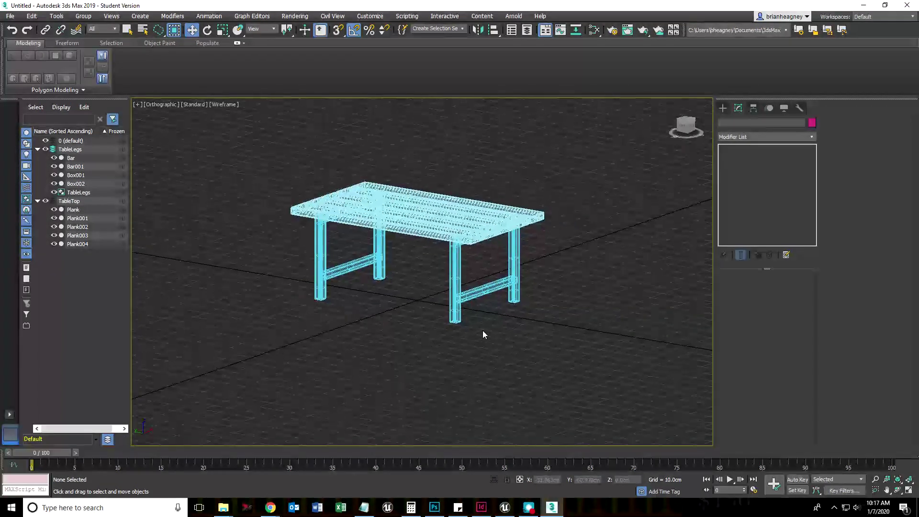
pyautogui.hotkey('shift', 'z')
pyautogui.press('F3')
pyautogui.hotkey('shift', 'z')
pyautogui.scroll(2, 491, 317)
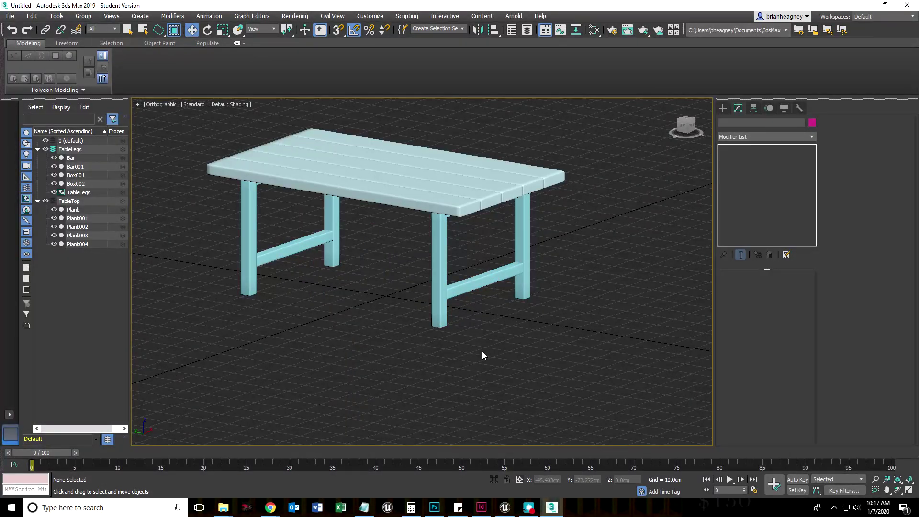
pyautogui.scroll(-2, 484, 354)
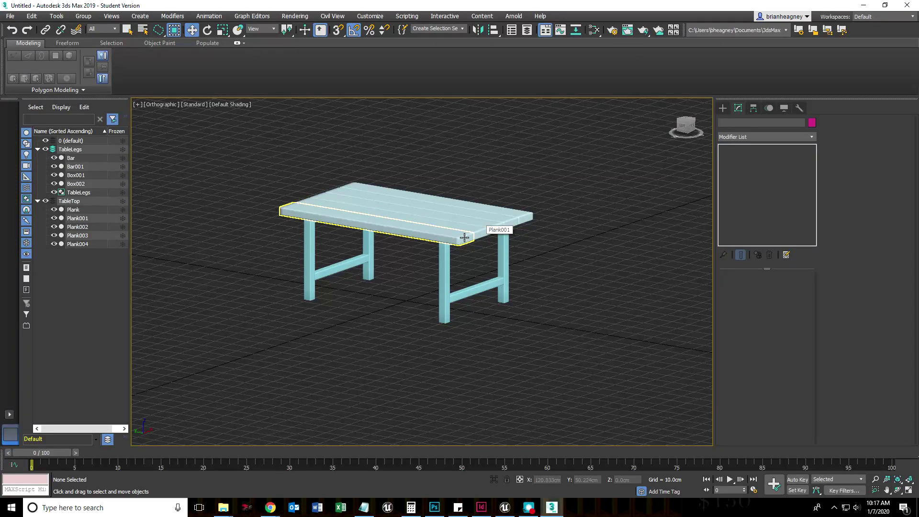
# Step: Clone the tabletop planks Plank001 to Plank004 straight down between the legs as one set of instances
pyautogui.click(485, 232)
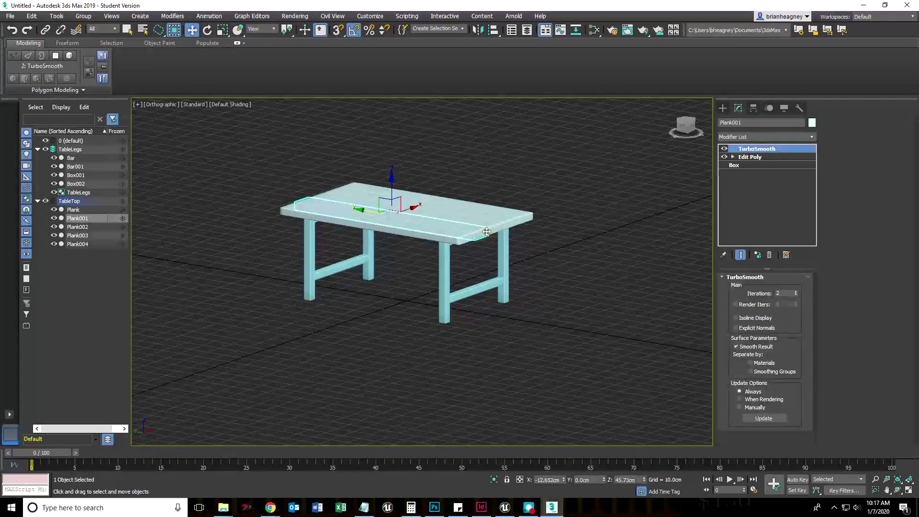
pyautogui.keyDown('ctrl'); pyautogui.click(509, 223); pyautogui.keyUp('ctrl')
pyautogui.keyDown('ctrl'); pyautogui.click(519, 219); pyautogui.keyUp('ctrl')
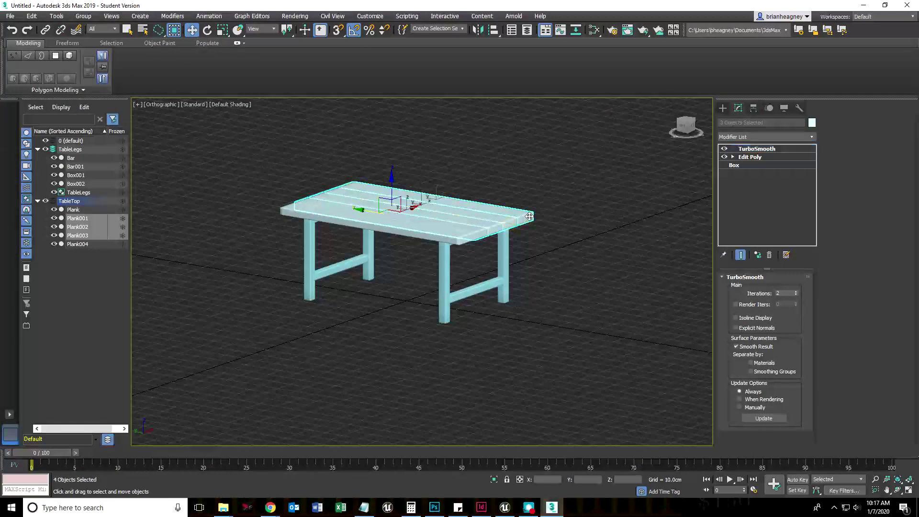
pyautogui.keyDown('ctrl'); pyautogui.click(527, 214); pyautogui.keyUp('ctrl')
pyautogui.scroll(4, 480, 272)
pyautogui.moveTo(480, 272); pyautogui.dragTo(477, 309, button='middle')
pyautogui.scroll(-5, 477, 326)
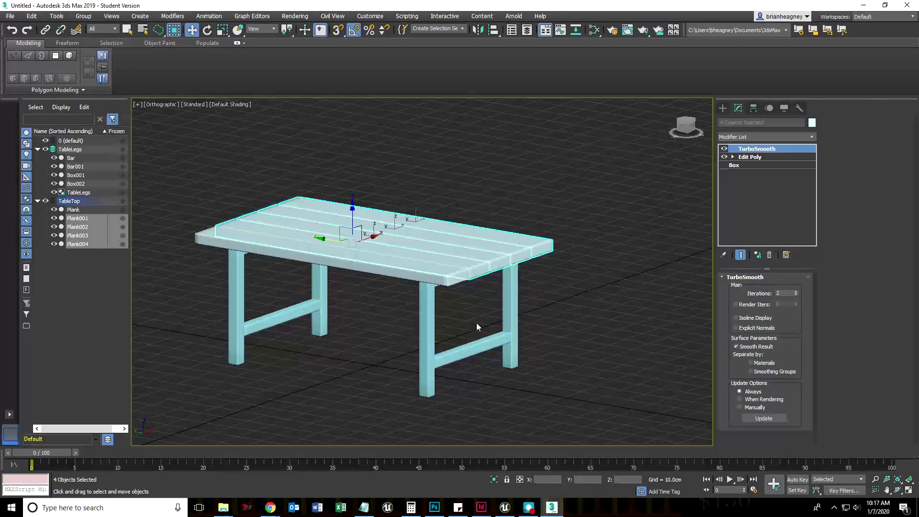
pyautogui.moveTo(477, 325); pyautogui.dragTo(489, 318, button='middle')
pyautogui.keyDown('shift'); pyautogui.moveTo(365, 203); pyautogui.dragTo(366, 281); pyautogui.keyUp('shift')
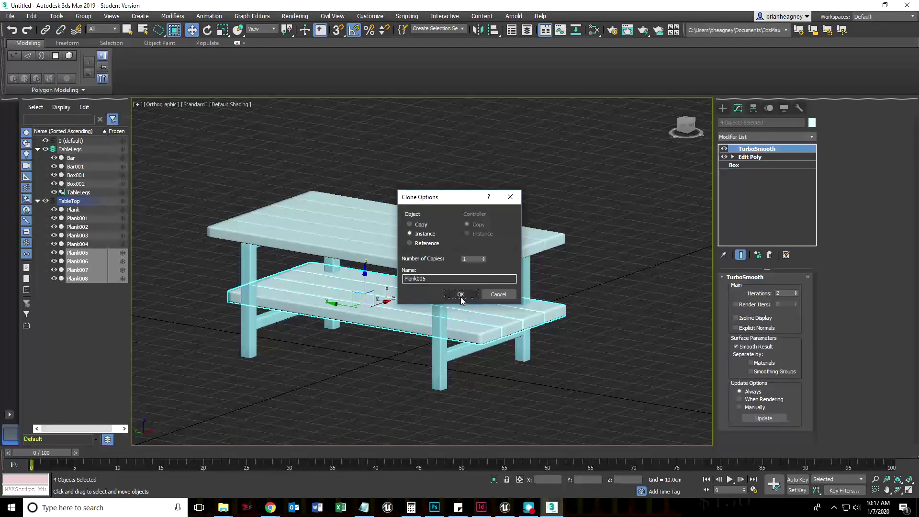
pyautogui.click(446, 295)
# Step: Group the four cloned planks under the name BottomPlanks
pyautogui.moveTo(491, 392)
pyautogui.mouseDown(button='middle')
pyautogui.moveTo(519, 373)
pyautogui.moveTo(482, 375)
pyautogui.moveTo(513, 387)
pyautogui.mouseUp(button='middle')
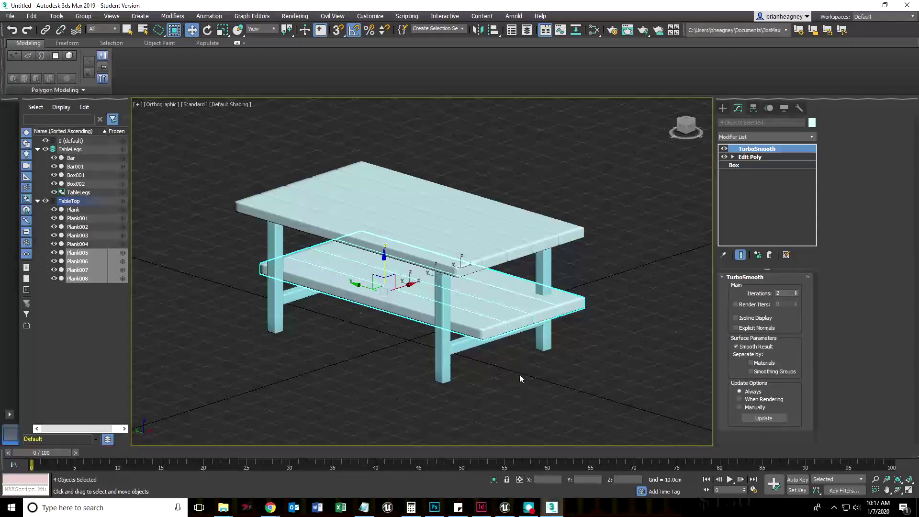
pyautogui.click(84, 16)
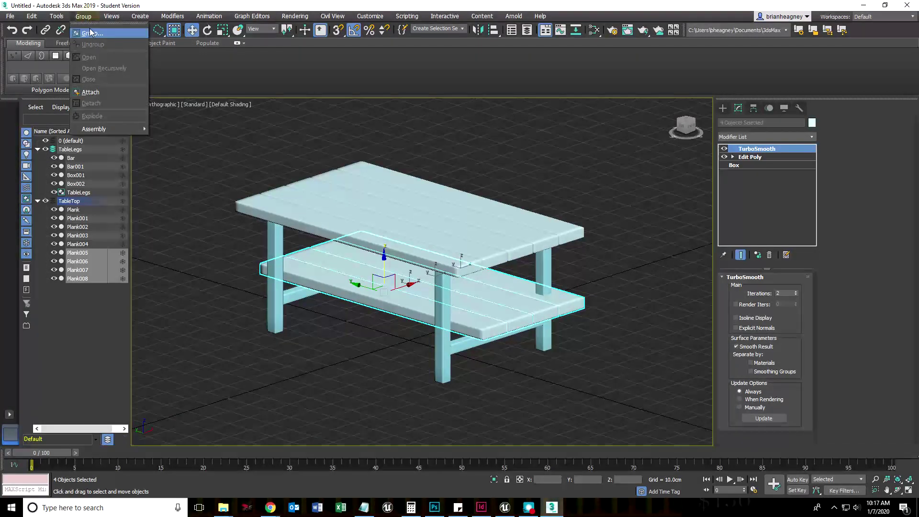
pyautogui.click(91, 32)
pyautogui.write('B')
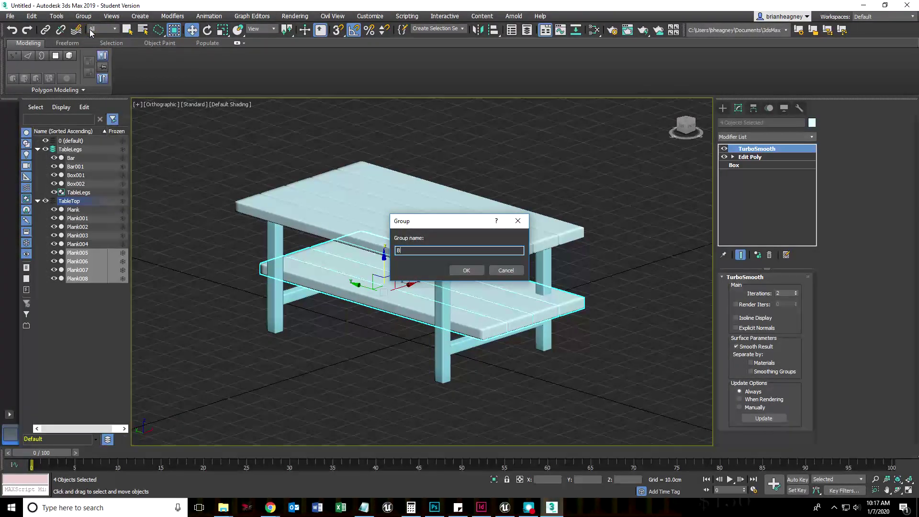
pyautogui.write('ottomPlla')
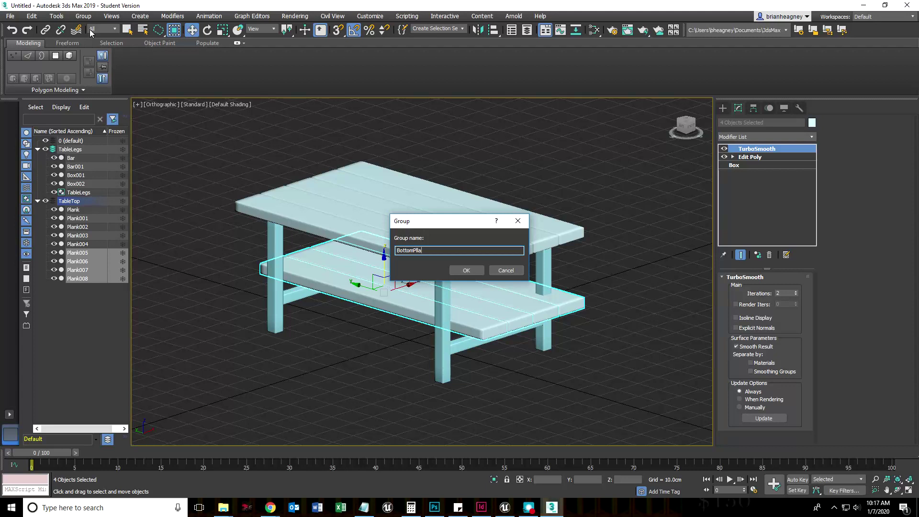
pyautogui.write('mnk')
pyautogui.press('BackSpace')
pyautogui.press('BackSpace')
pyautogui.write('nks')
pyautogui.press('Return')
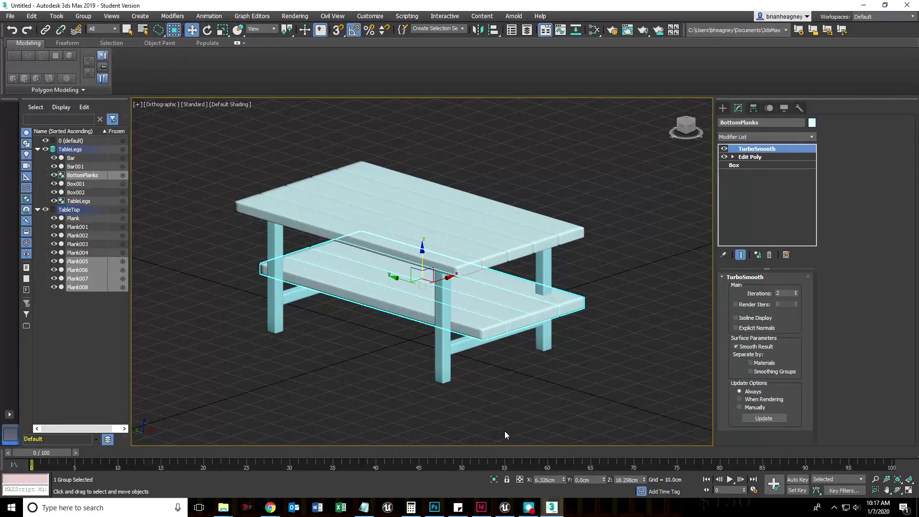
# Step: Align the BottomPlanks group to the leg group's lower crossbar in Z position only, current object Minimum to target Maximum
pyautogui.moveTo(507, 435); pyautogui.dragTo(511, 366, button='middle')
pyautogui.scroll(4, 476, 335)
pyautogui.scroll(-2, 475, 335)
pyautogui.moveTo(475, 336)
pyautogui.keyDown('alt'); pyautogui.mouseDown(button='middle')
pyautogui.moveTo(467, 343)
pyautogui.moveTo(467, 334)
pyautogui.mouseUp(button='middle'); pyautogui.keyUp('alt')
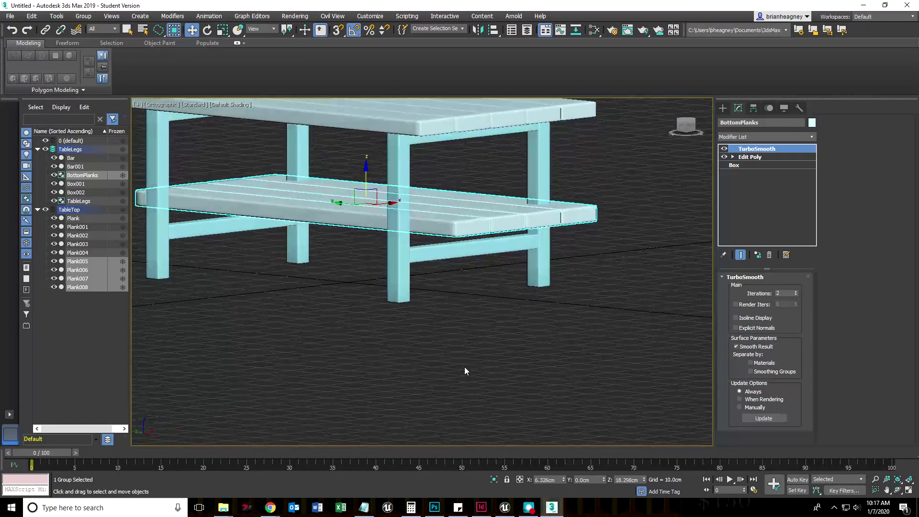
pyautogui.click(493, 30)
pyautogui.click(431, 256)
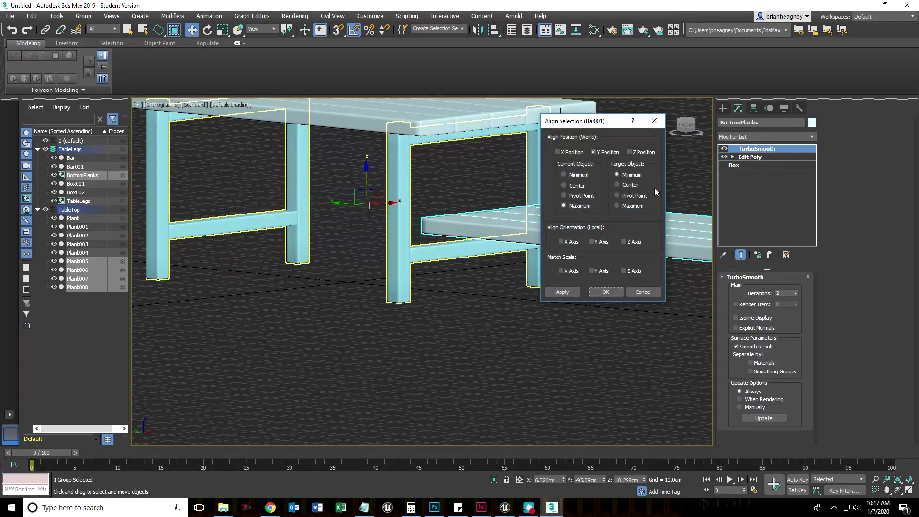
pyautogui.moveTo(578, 121); pyautogui.dragTo(674, 92)
pyautogui.click(690, 124)
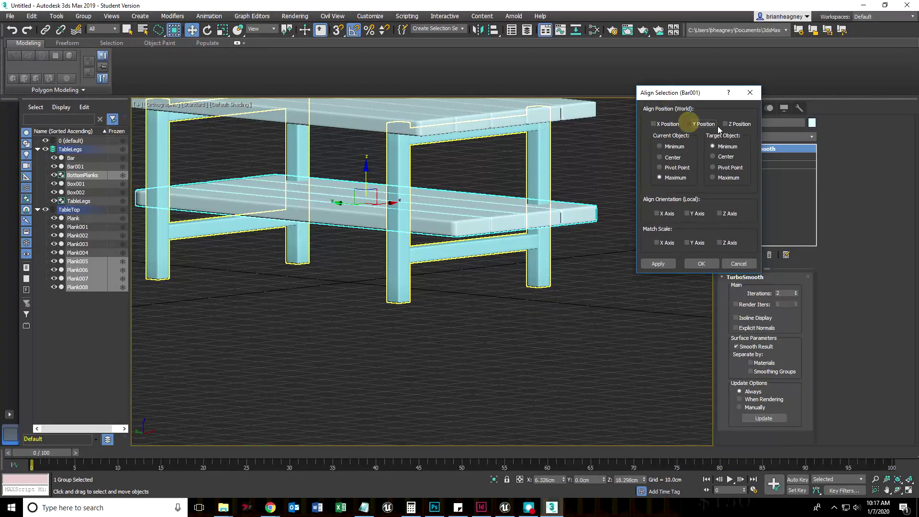
pyautogui.click(725, 124)
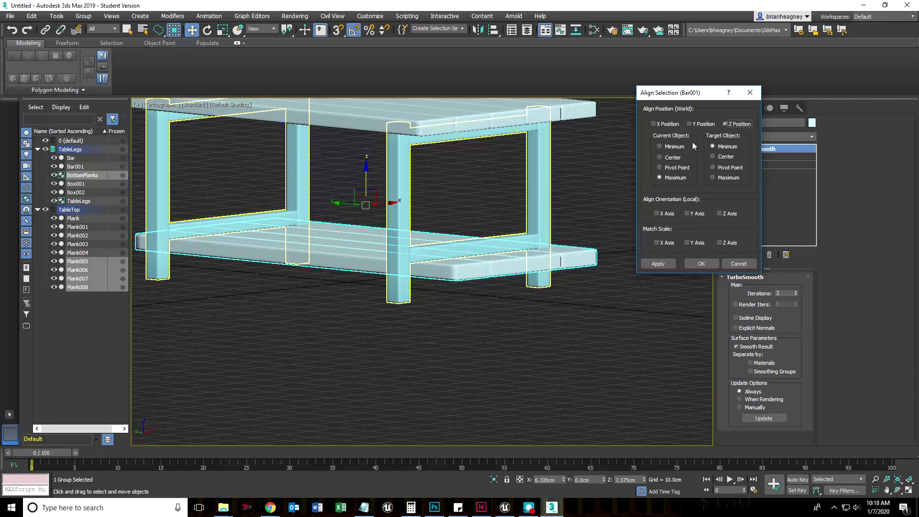
pyautogui.click(659, 146)
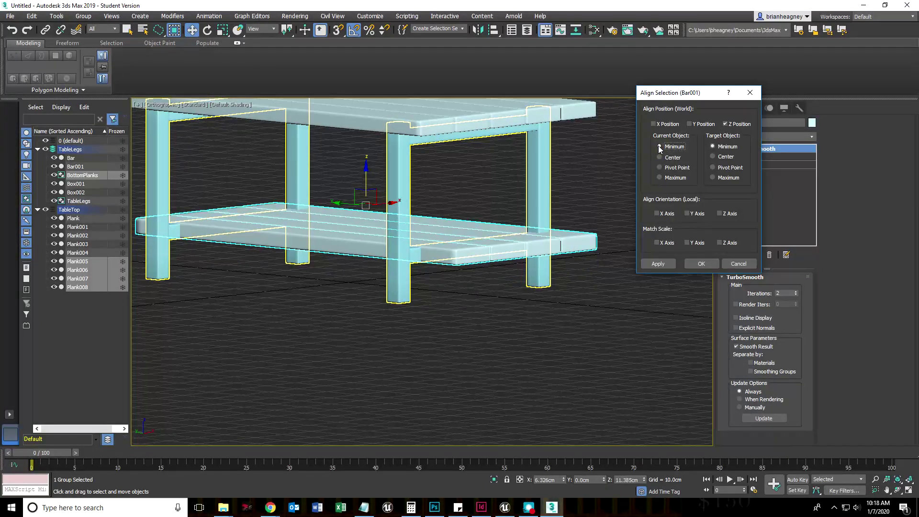
pyautogui.click(712, 178)
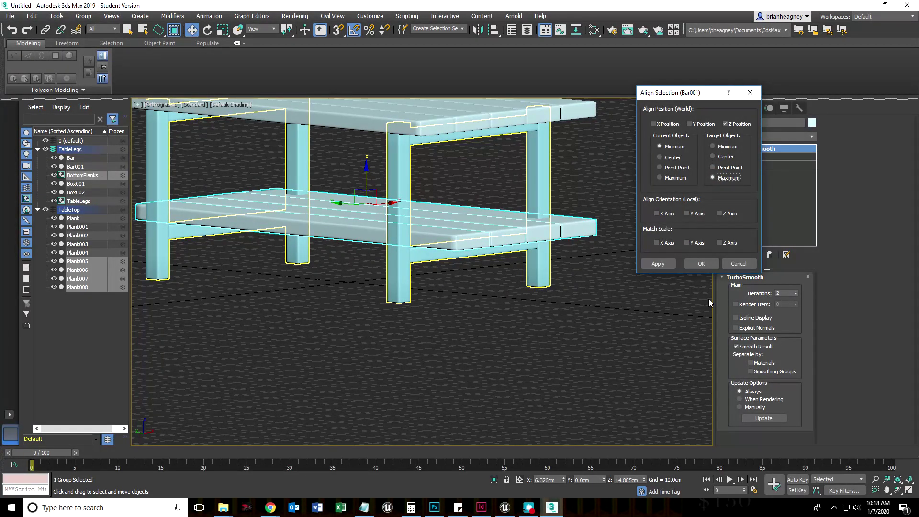
pyautogui.click(697, 264)
# Step: Move the BottomPlanks group along X to about -0.309 cm so it is centred between the legs
pyautogui.keyDown('alt'); pyautogui.moveTo(564, 333); pyautogui.dragTo(521, 352, button='middle'); pyautogui.keyUp('alt')
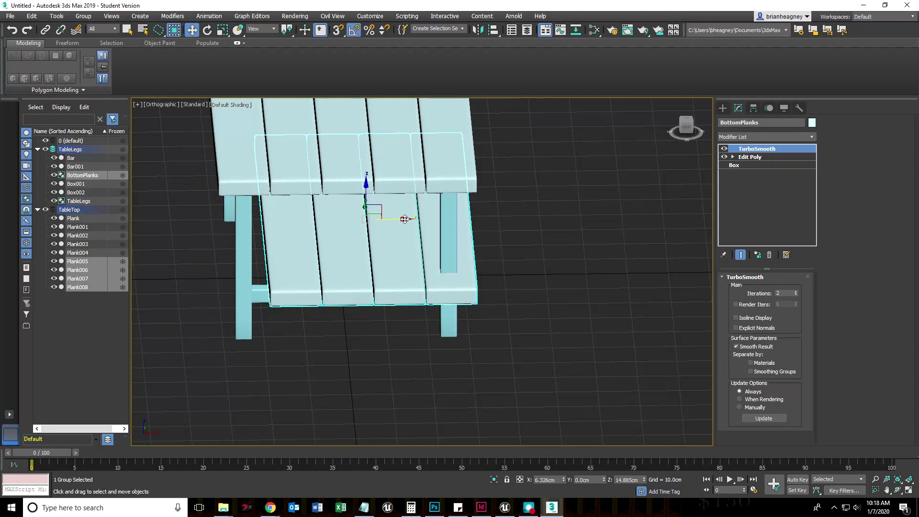
pyautogui.moveTo(404, 217); pyautogui.dragTo(377, 228)
# Step: Examine how the bottom planks sit against the leg frames from below and from an angled view
pyautogui.keyDown('alt'); pyautogui.moveTo(353, 352); pyautogui.dragTo(335, 311, button='middle'); pyautogui.keyUp('alt')
pyautogui.scroll(-5, 359, 340)
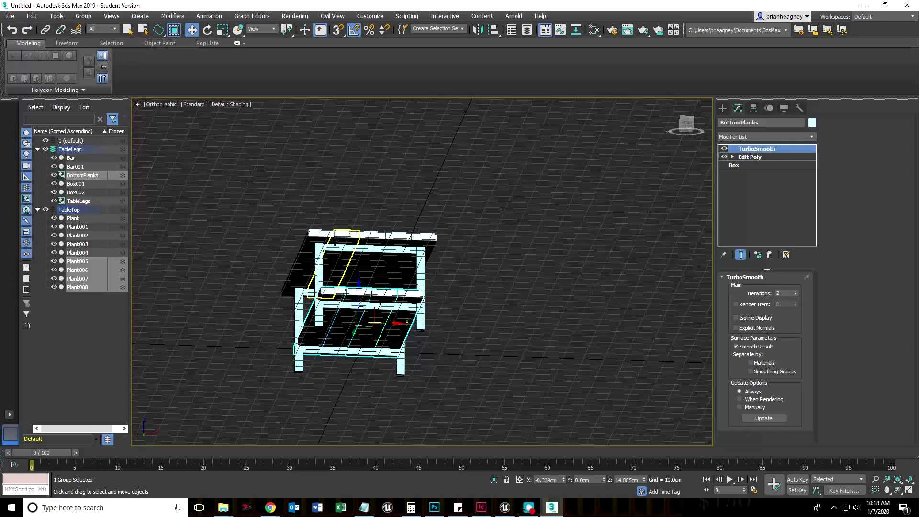
pyautogui.scroll(5, 304, 273)
pyautogui.click(341, 301)
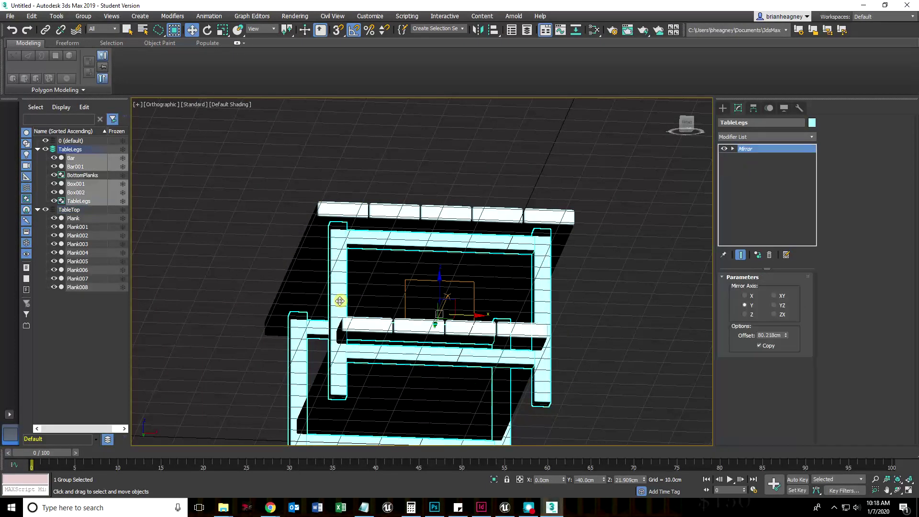
pyautogui.keyDown('alt'); pyautogui.moveTo(340, 301); pyautogui.dragTo(437, 316, button='middle'); pyautogui.keyUp('alt')
pyautogui.click(414, 262)
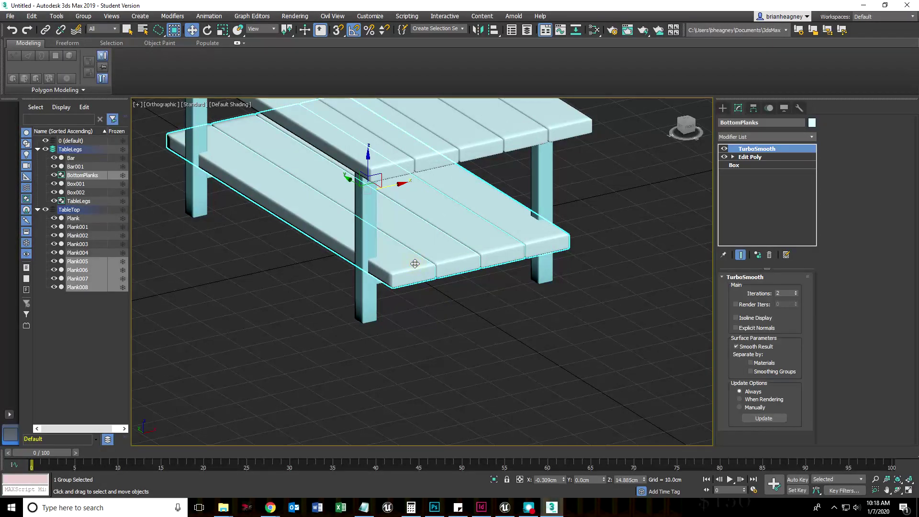
pyautogui.rightClick(430, 256)
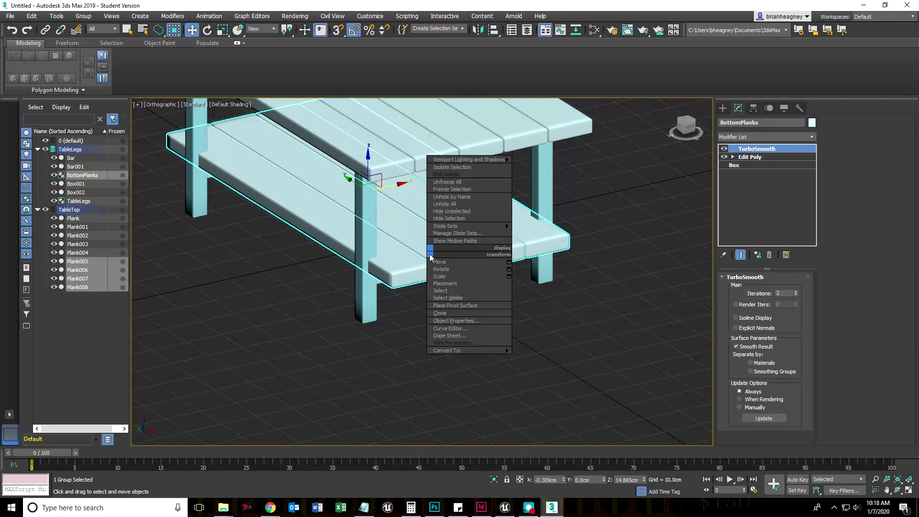
pyautogui.click(399, 379)
pyautogui.scroll(-4, 432, 360)
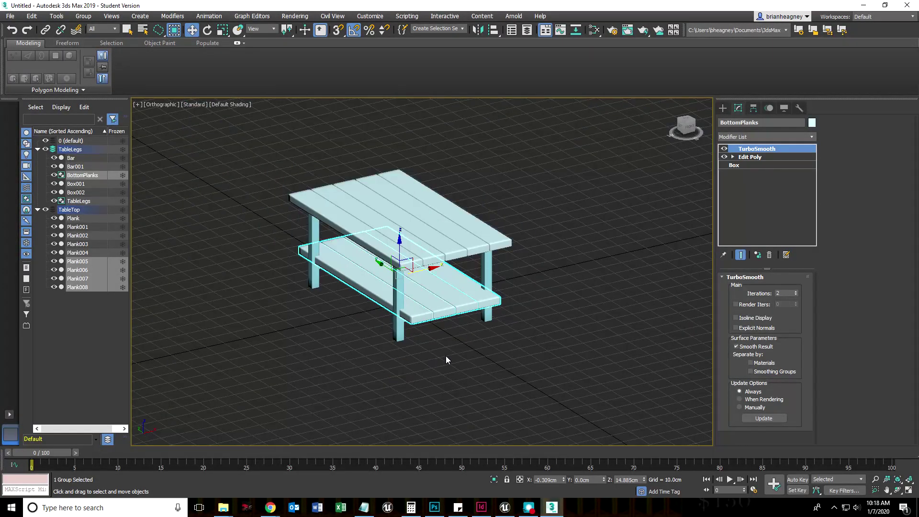
pyautogui.moveTo(446, 360); pyautogui.dragTo(465, 339, button='middle')
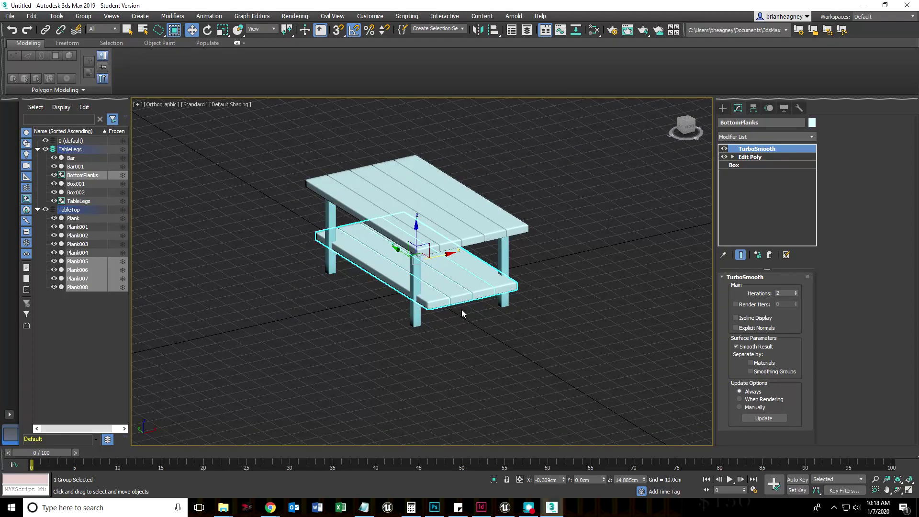
pyautogui.scroll(4, 467, 368)
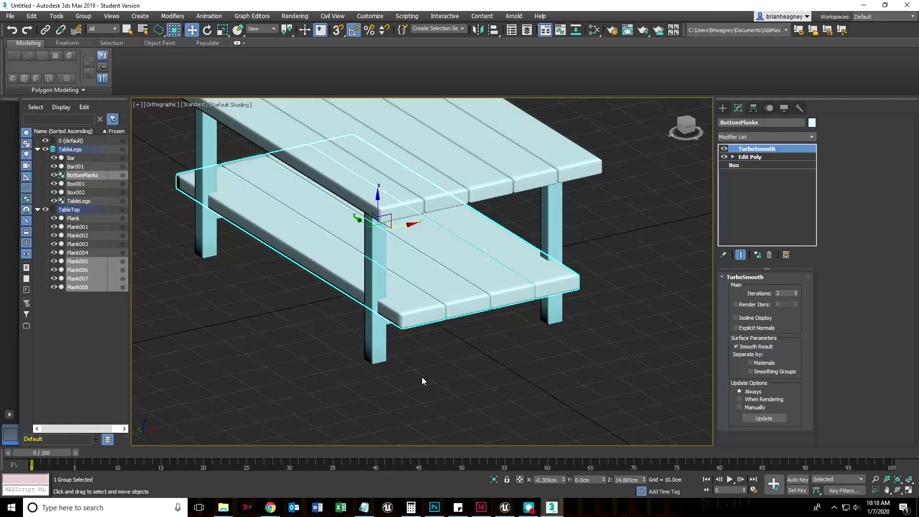
pyautogui.click(532, 386)
pyautogui.scroll(-3, 470, 353)
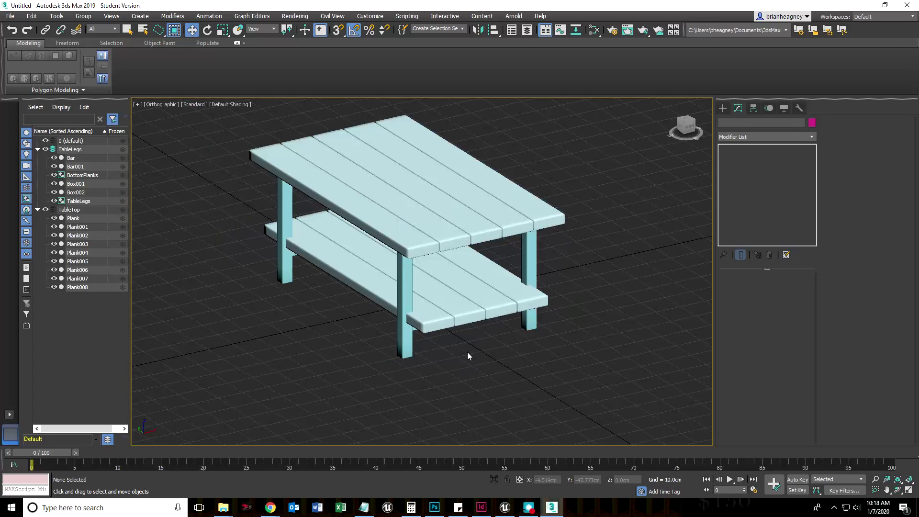
# Step: Delete the BottomPlanks group and reselect the four tabletop planks Plank001 to Plank004
pyautogui.click(465, 313)
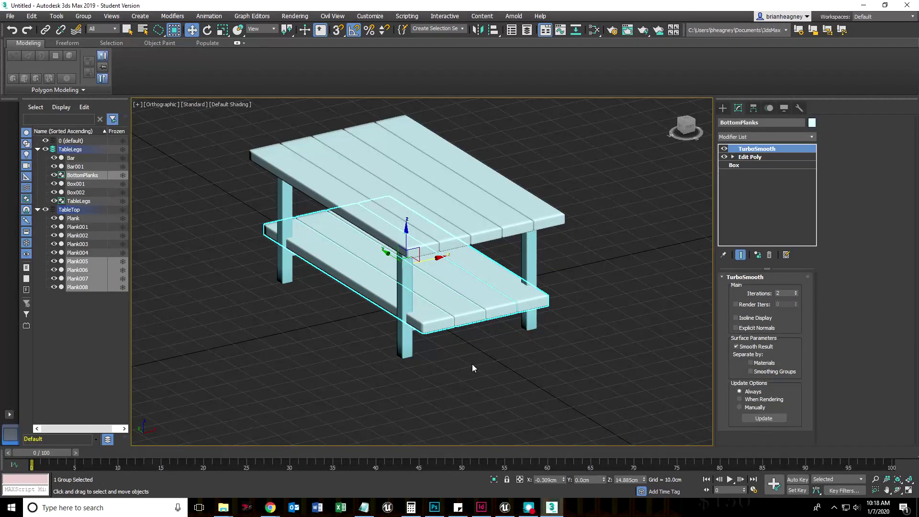
pyautogui.press('Delete')
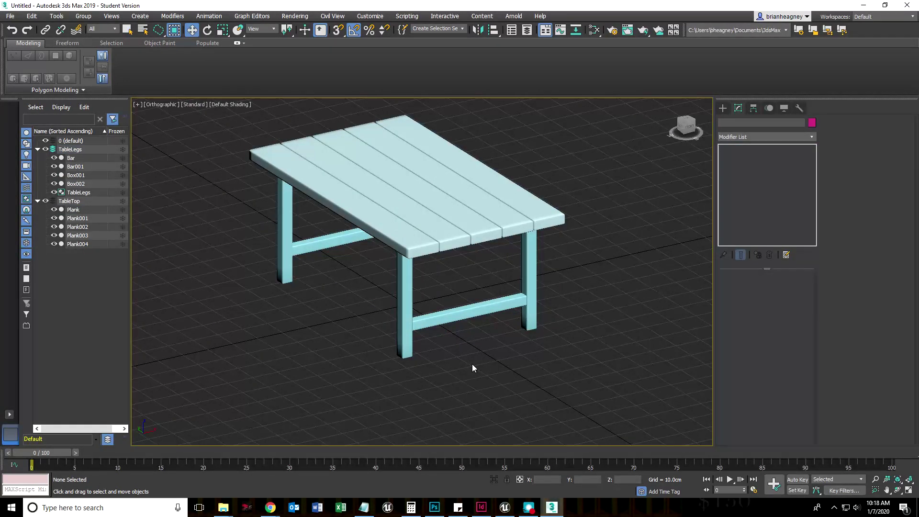
pyautogui.click(448, 241)
pyautogui.keyDown('ctrl'); pyautogui.click(470, 227); pyautogui.keyUp('ctrl')
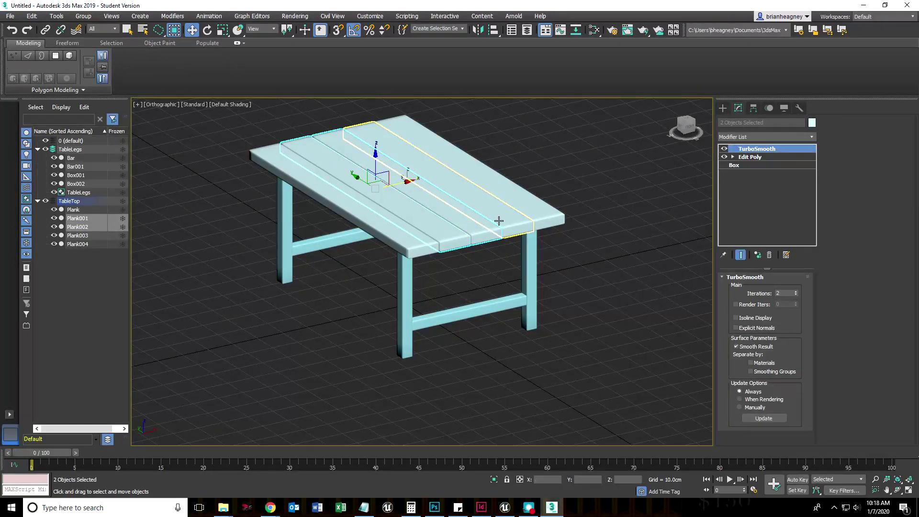
pyautogui.keyDown('ctrl'); pyautogui.click(499, 220); pyautogui.keyUp('ctrl')
pyautogui.keyDown('ctrl'); pyautogui.click(546, 211); pyautogui.keyUp('ctrl')
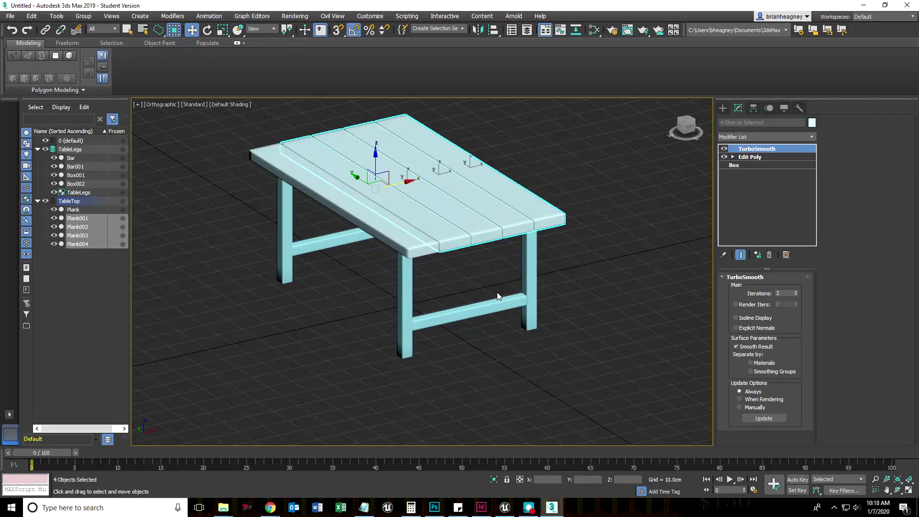
pyautogui.scroll(2, 467, 288)
pyautogui.scroll(-2, 455, 251)
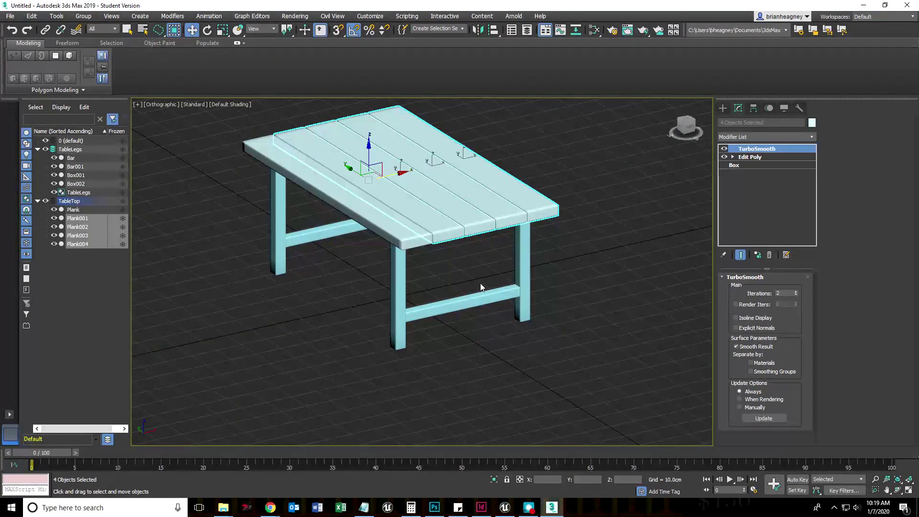
# Step: Undo the plank selection and the deletion to restore the BottomPlanks group
pyautogui.hotkey('ctrl', 'z')
pyautogui.hotkey('ctrl', 'z')
pyautogui.hotkey('ctrl', 'z')
pyautogui.hotkey('ctrl', 'y')
pyautogui.hotkey('ctrl', 'y')
pyautogui.hotkey('ctrl', 'y')
pyautogui.hotkey('ctrl', 'y')
pyautogui.hotkey('ctrl', 'y')
pyautogui.hotkey('ctrl', 'y')
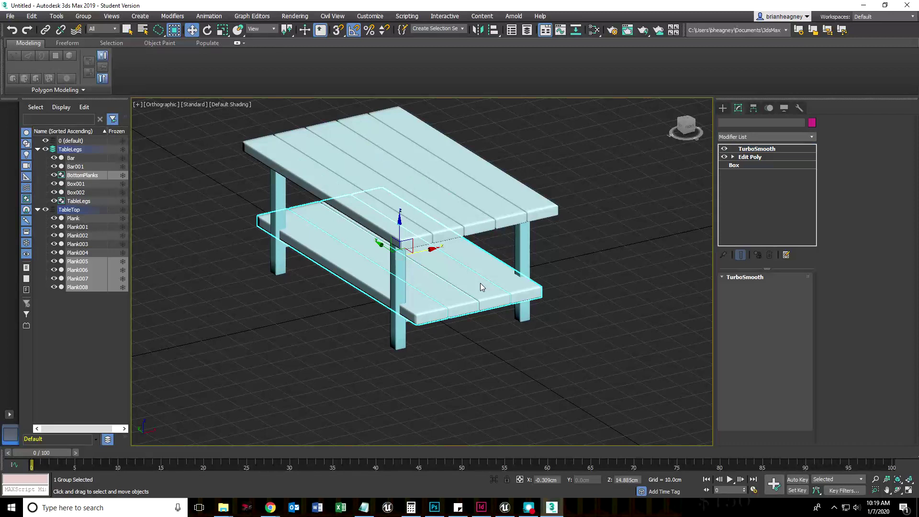
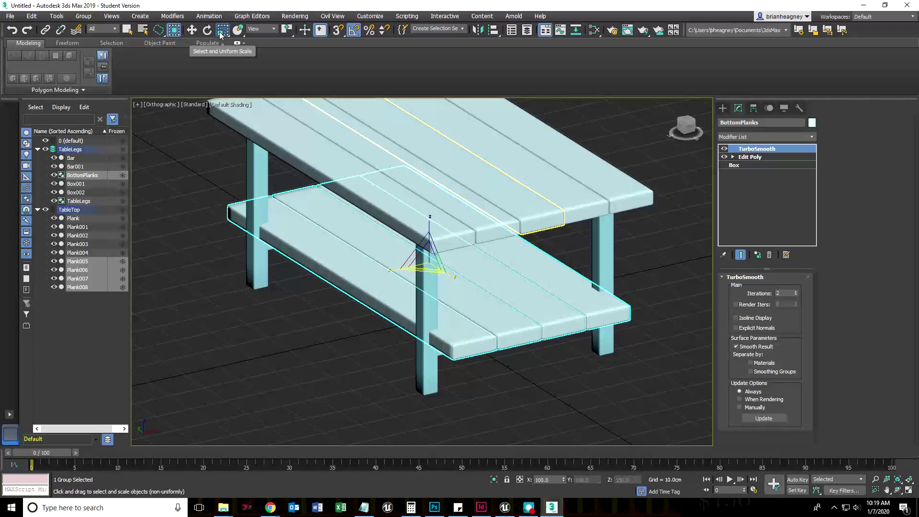
pyautogui.click(221, 32)
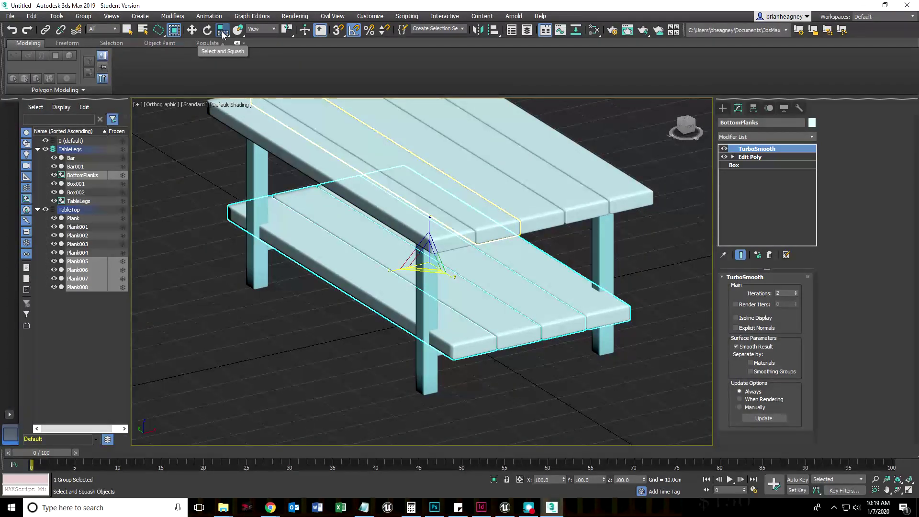
pyautogui.moveTo(390, 271); pyautogui.dragTo(382, 314)
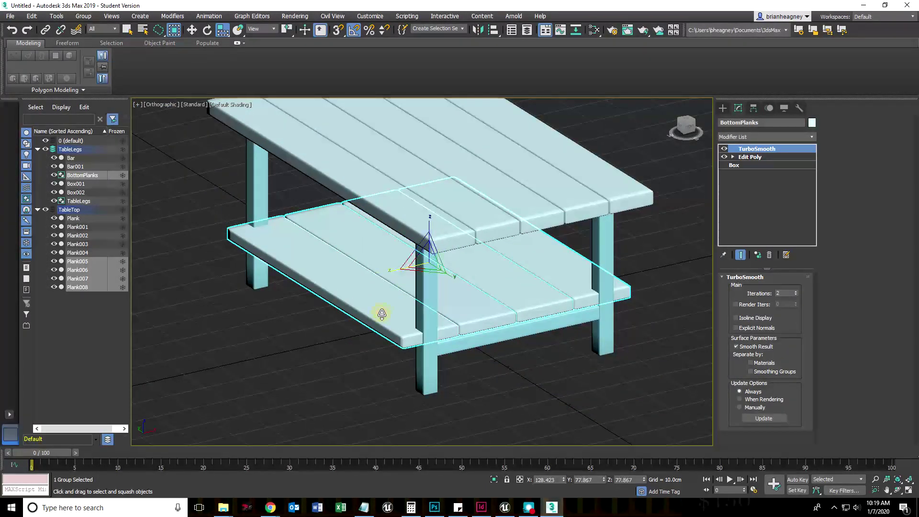
pyautogui.rightClick(382, 314)
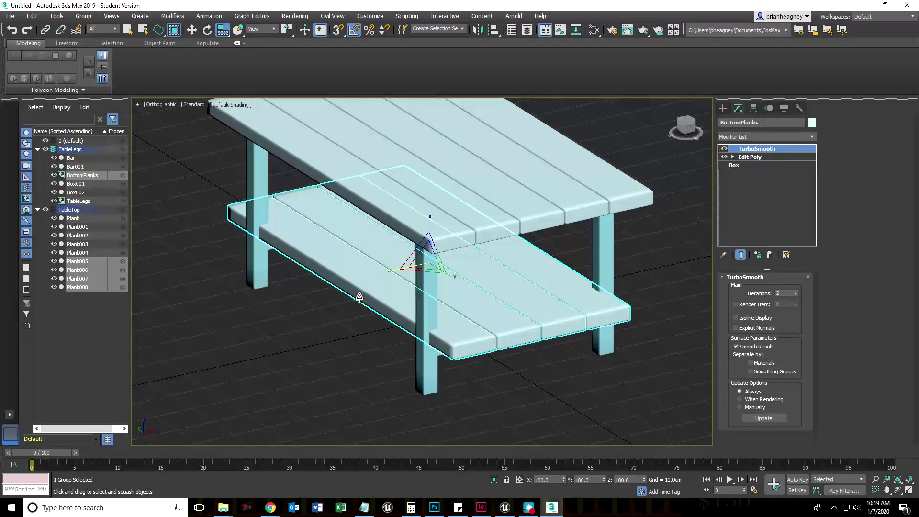
# Step: Scale the BottomPlanks group down along the X axis only, to about 89%, so it narrows towards the space between the legs
pyautogui.press('r')
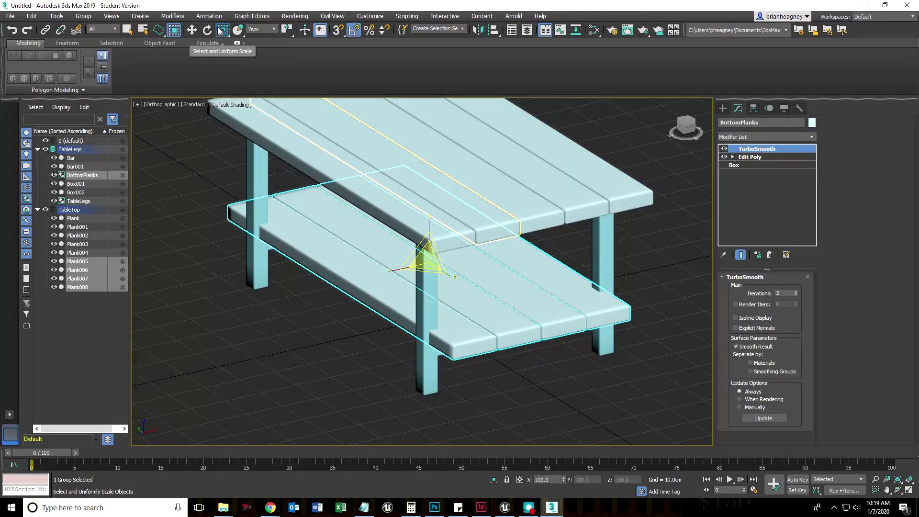
pyautogui.press('r')
pyautogui.press('r')
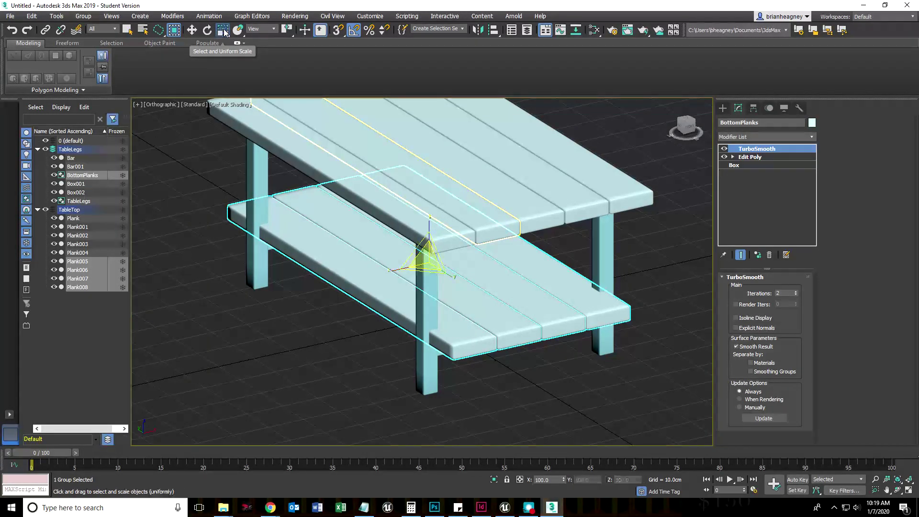
pyautogui.press('r')
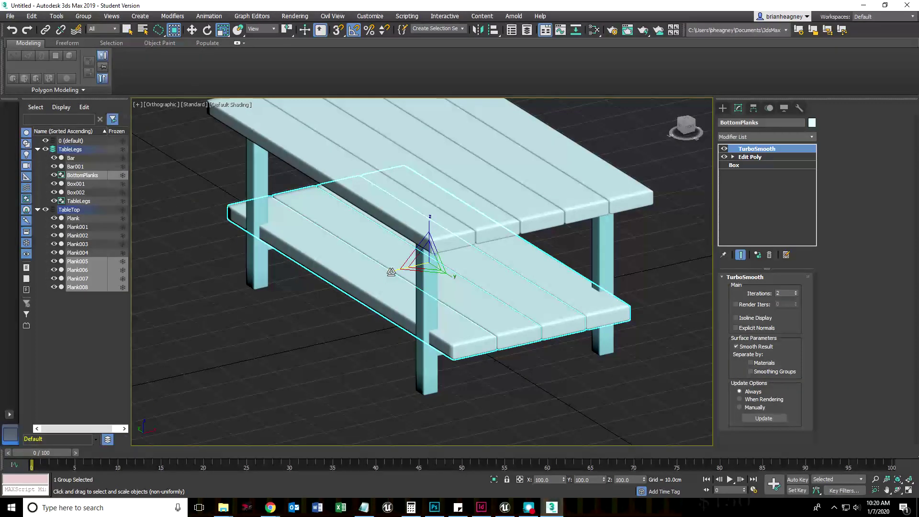
pyautogui.moveTo(391, 271); pyautogui.dragTo(396, 269)
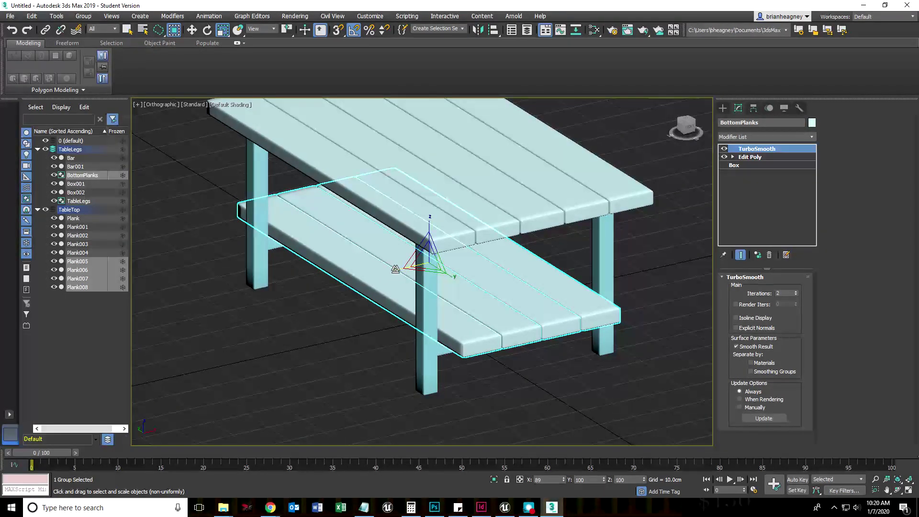
pyautogui.press('r')
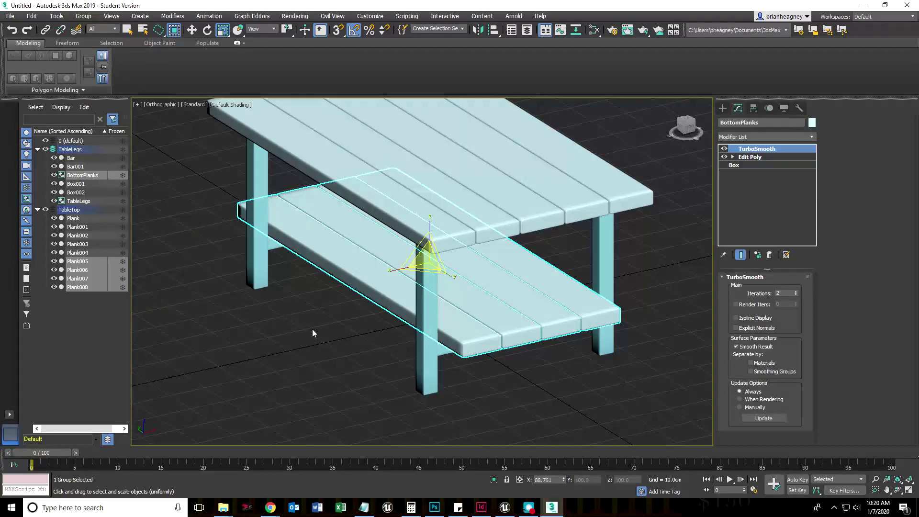
# Step: In the front view, scale the BottomPlanks group by about 103% along X so the planks nearly fill the gap between the legs
pyautogui.press('f')
pyautogui.scroll(5, 464, 201)
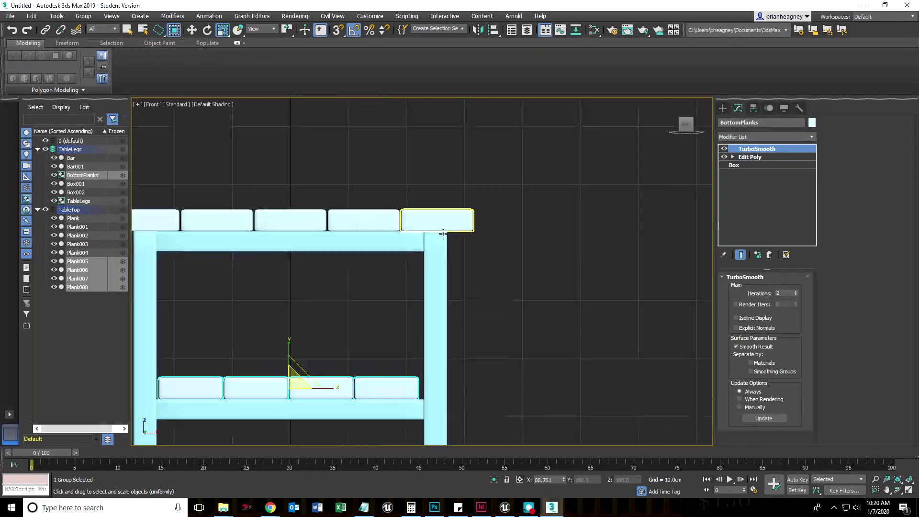
pyautogui.moveTo(353, 331); pyautogui.dragTo(416, 241, button='middle')
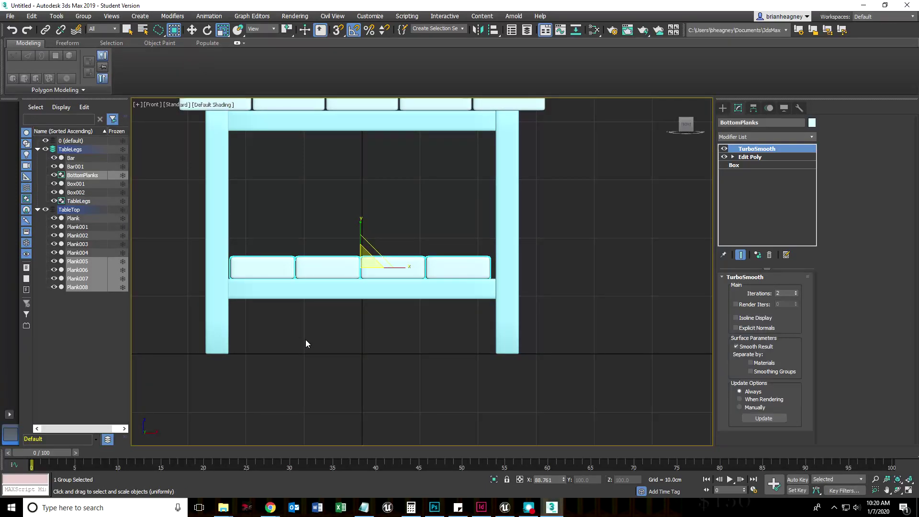
pyautogui.moveTo(318, 342); pyautogui.dragTo(340, 343, button='middle')
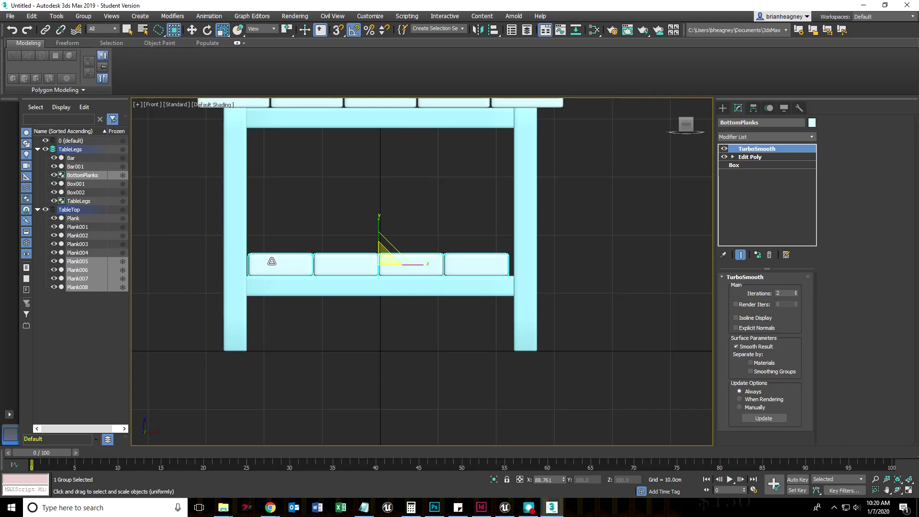
pyautogui.moveTo(420, 264); pyautogui.dragTo(421, 265)
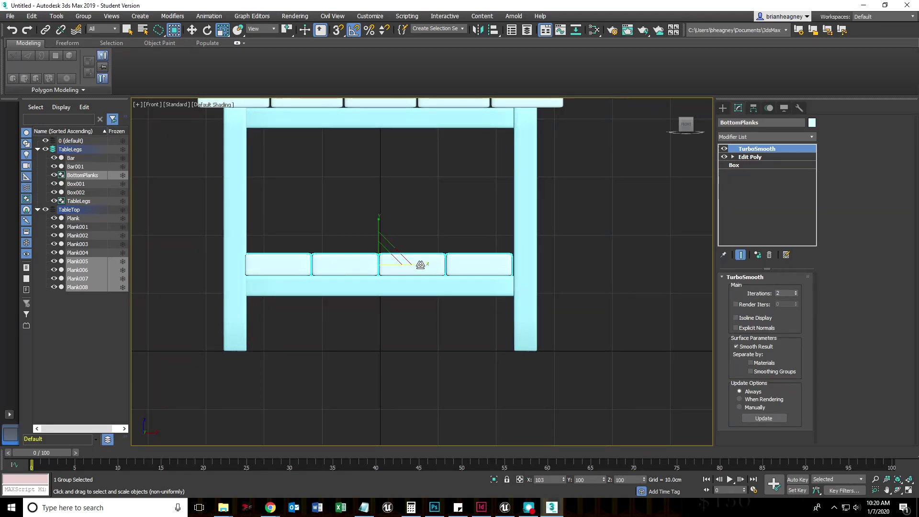
# Step: Centre the BottomPlanks group between the legs by setting its X position to 0 cm, and deselect it
pyautogui.press('w')
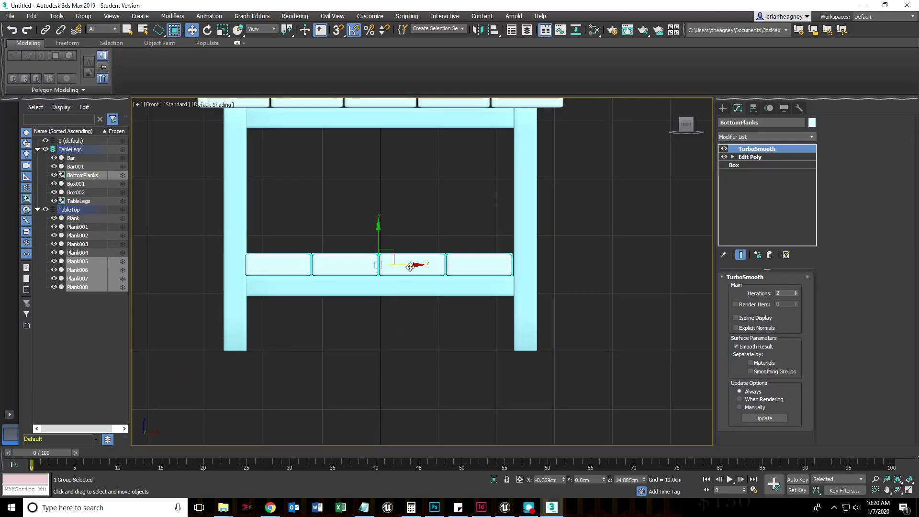
pyautogui.moveTo(410, 267); pyautogui.dragTo(411, 266)
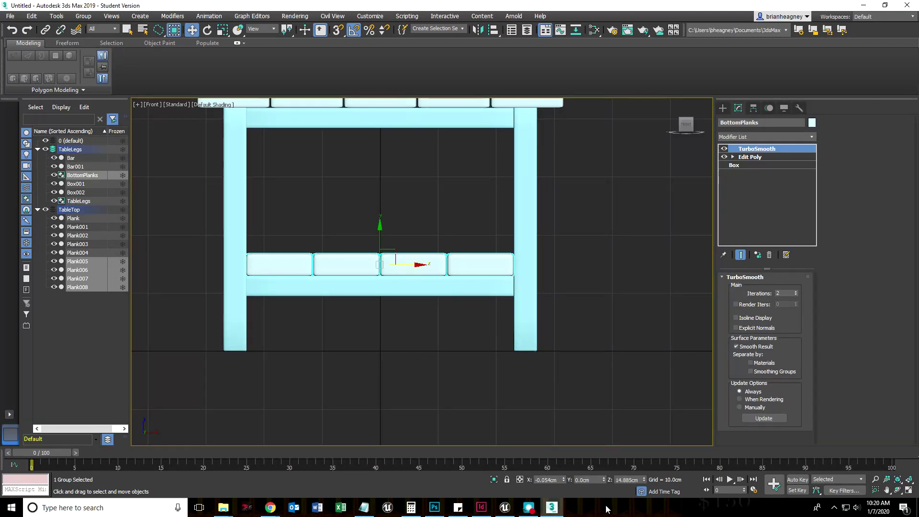
pyautogui.rightClick(564, 480)
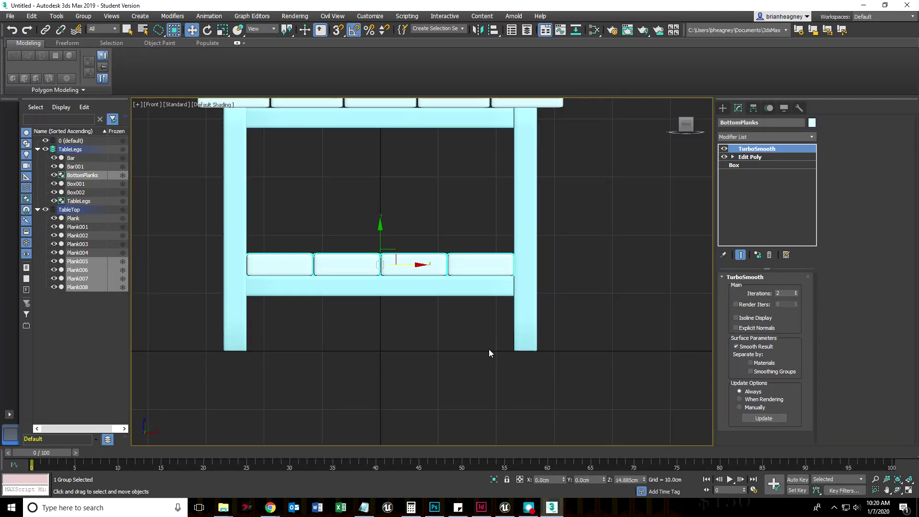
pyautogui.click(382, 345)
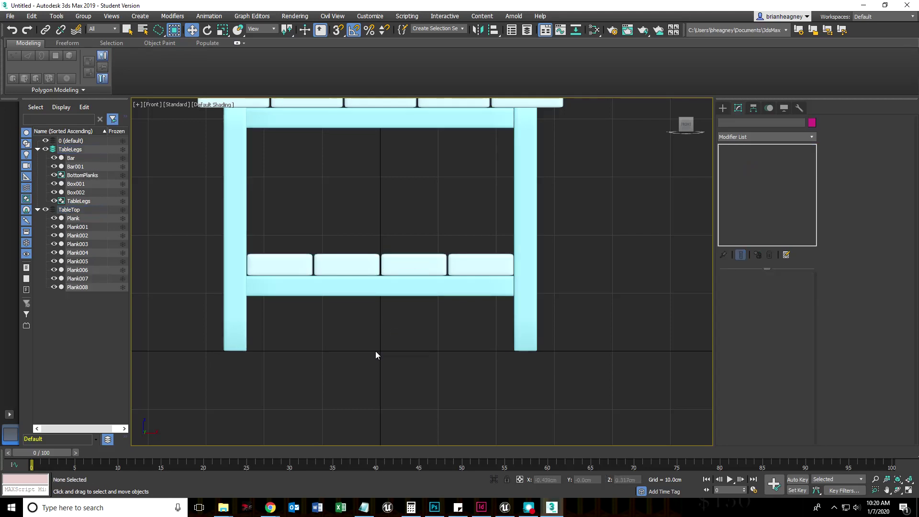
# Step: Examine the whole table from an angled view with the Select Object tool active and nothing left selected
pyautogui.keyDown('alt'); pyautogui.moveTo(367, 358); pyautogui.dragTo(435, 365, button='middle'); pyautogui.keyUp('alt')
pyautogui.scroll(-3, 432, 383)
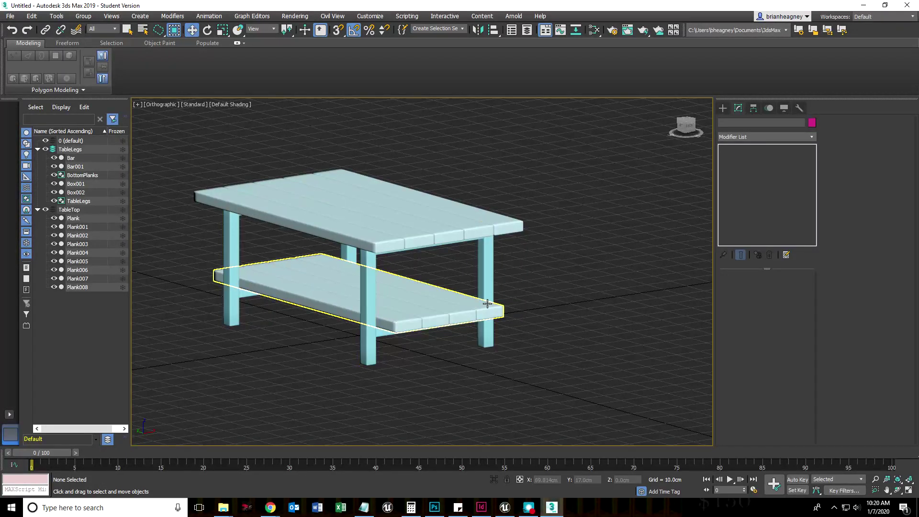
pyautogui.moveTo(500, 367); pyautogui.dragTo(532, 353, button='middle')
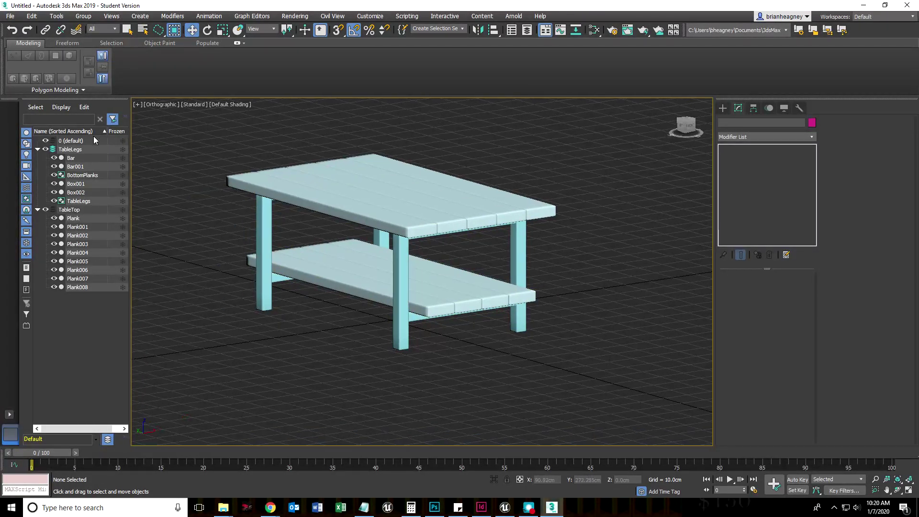
pyautogui.click(127, 29)
pyautogui.click(299, 197)
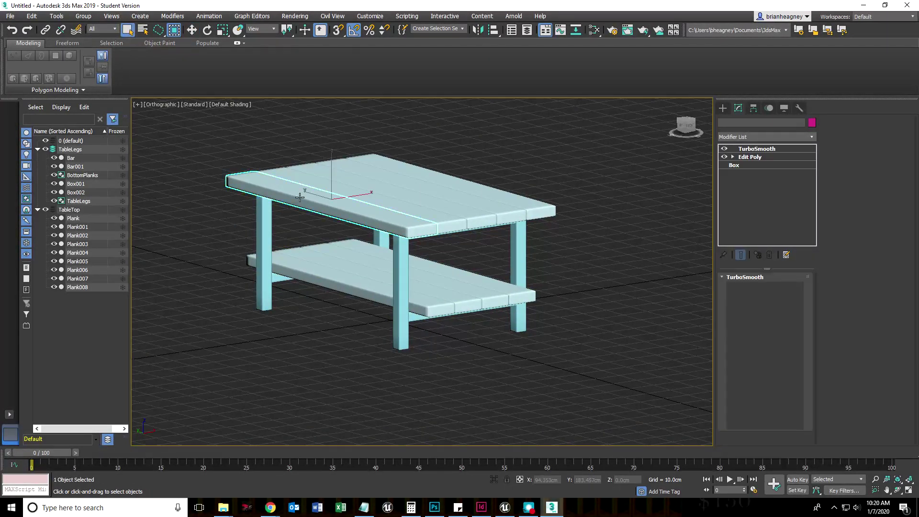
pyautogui.click(622, 293)
pyautogui.scroll(3, 479, 265)
pyautogui.moveTo(470, 269); pyautogui.dragTo(487, 285, button='middle')
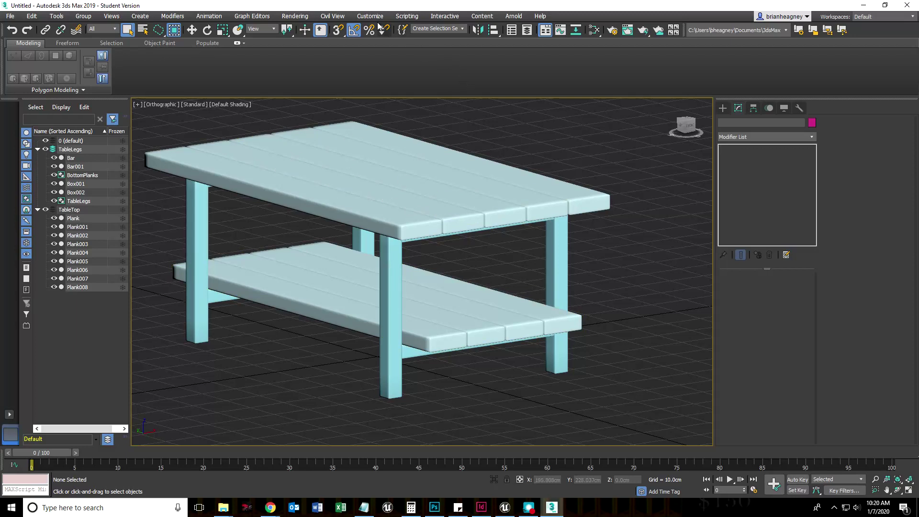
# Step: Render the angled orthographic view of the table and close the rendered frame
pyautogui.click(293, 17)
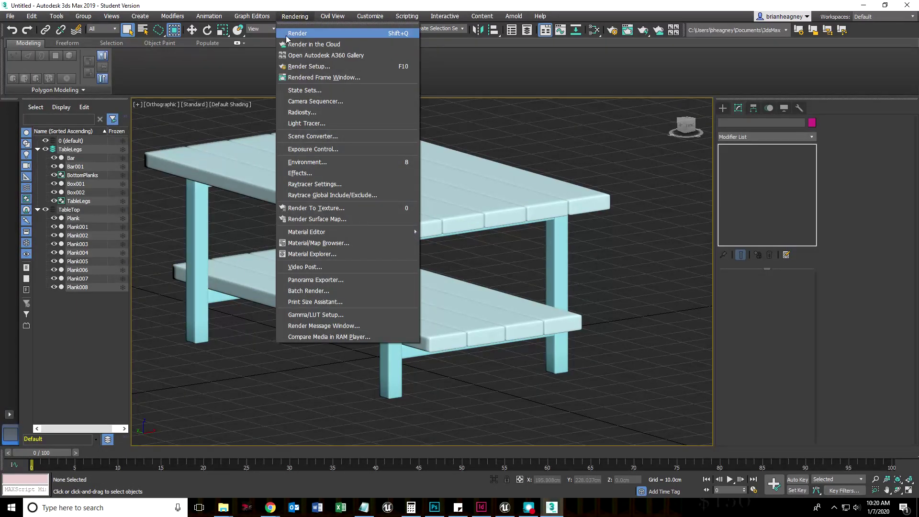
pyautogui.click(311, 33)
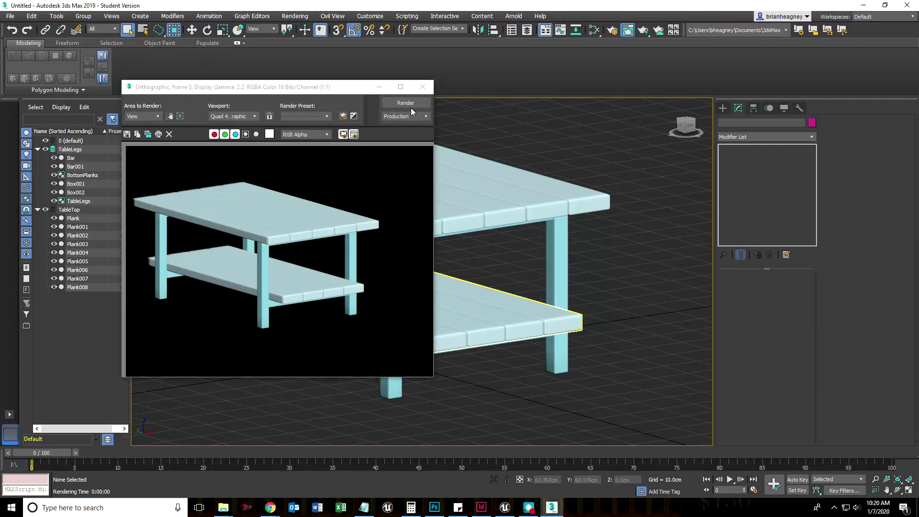
pyautogui.click(422, 87)
# Step: Render the table again with it more centred in the frame, and close the rendered image
pyautogui.moveTo(411, 309); pyautogui.dragTo(446, 318, button='middle')
pyautogui.click(295, 16)
pyautogui.click(311, 33)
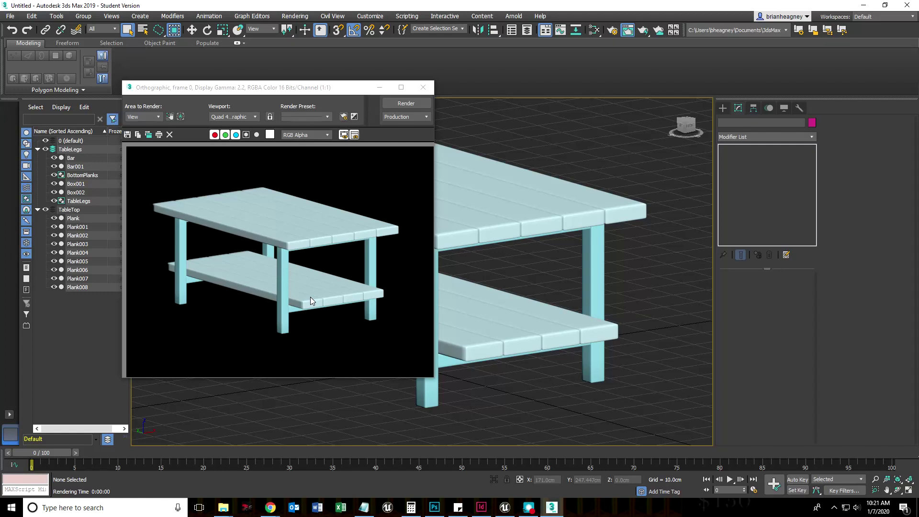
pyautogui.click(422, 88)
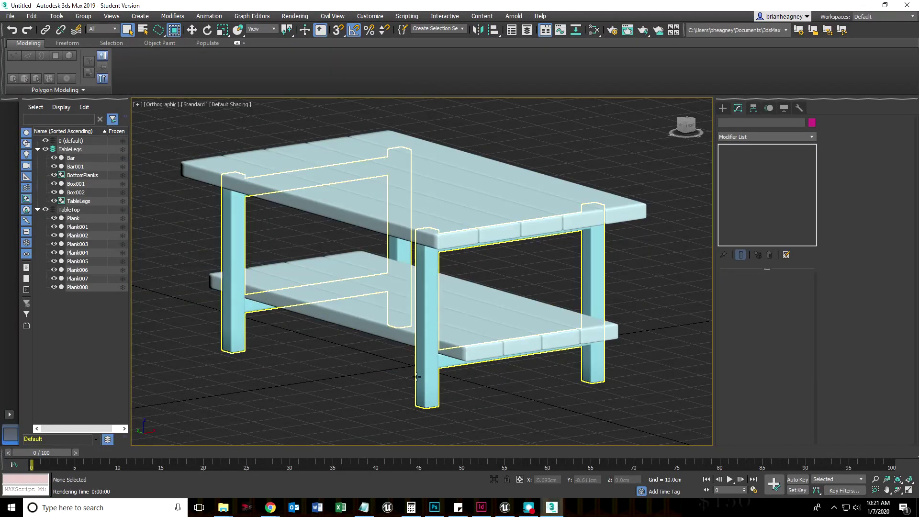